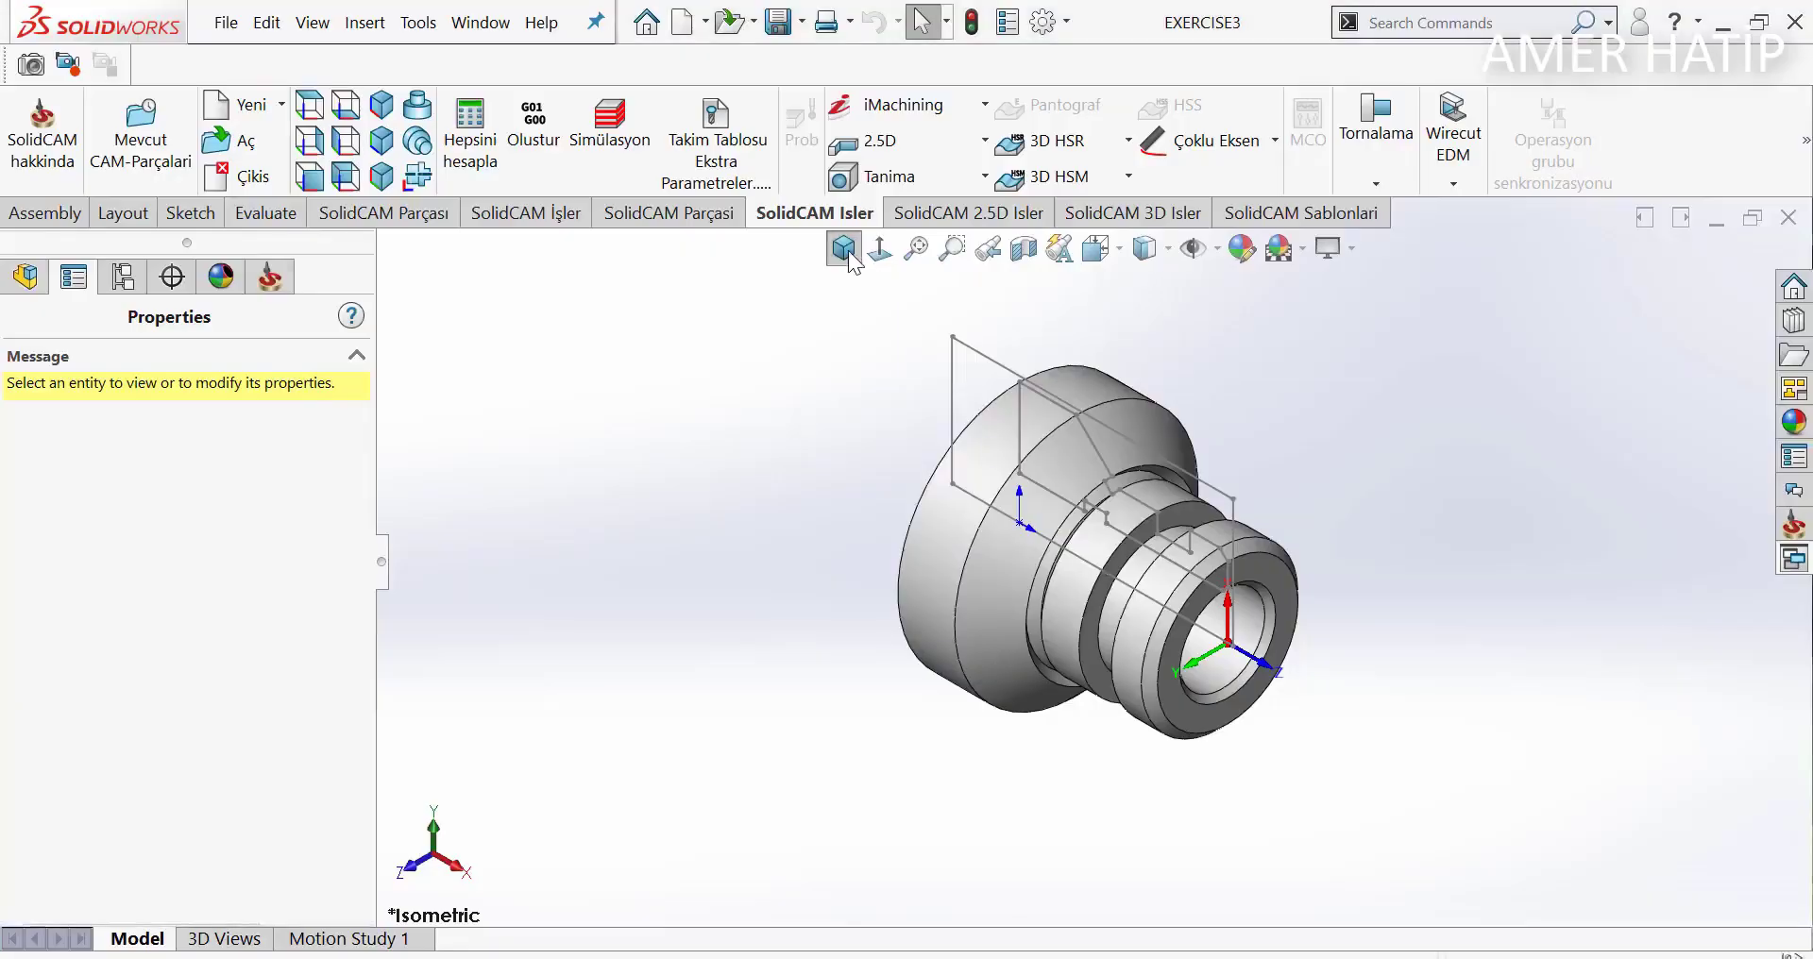
Inspect the EXERCISE3 part, return it to isometric, and show the SolidCAM Manager operations tree
mouse_move(889, 517)
middle_down()
mouse_move(1015, 483)
mouse_move(1021, 593)
mouse_move(862, 473)
mouse_move(846, 526)
mouse_move(887, 567)
mouse_move(837, 530)
mouse_move(1192, 577)
mouse_move(895, 307)
middle_up()
scroll(1193, 578, down, 3)
scroll(1192, 577, down, 2)
click(846, 255)
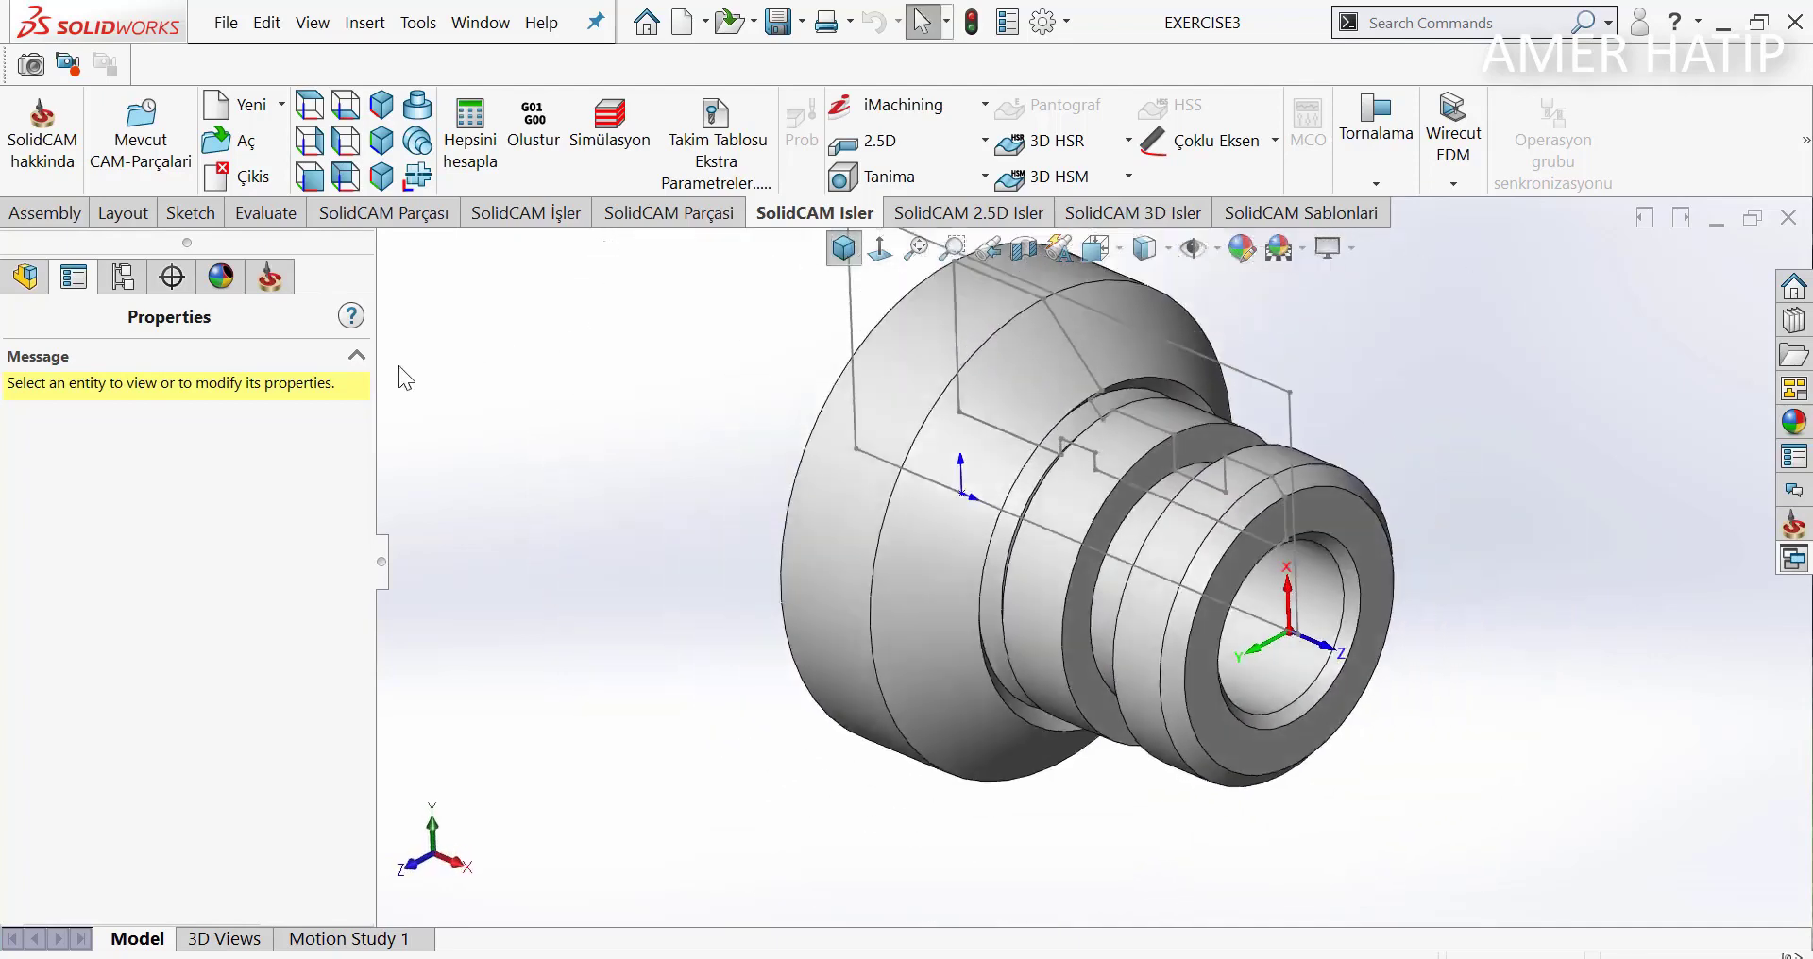
click(270, 276)
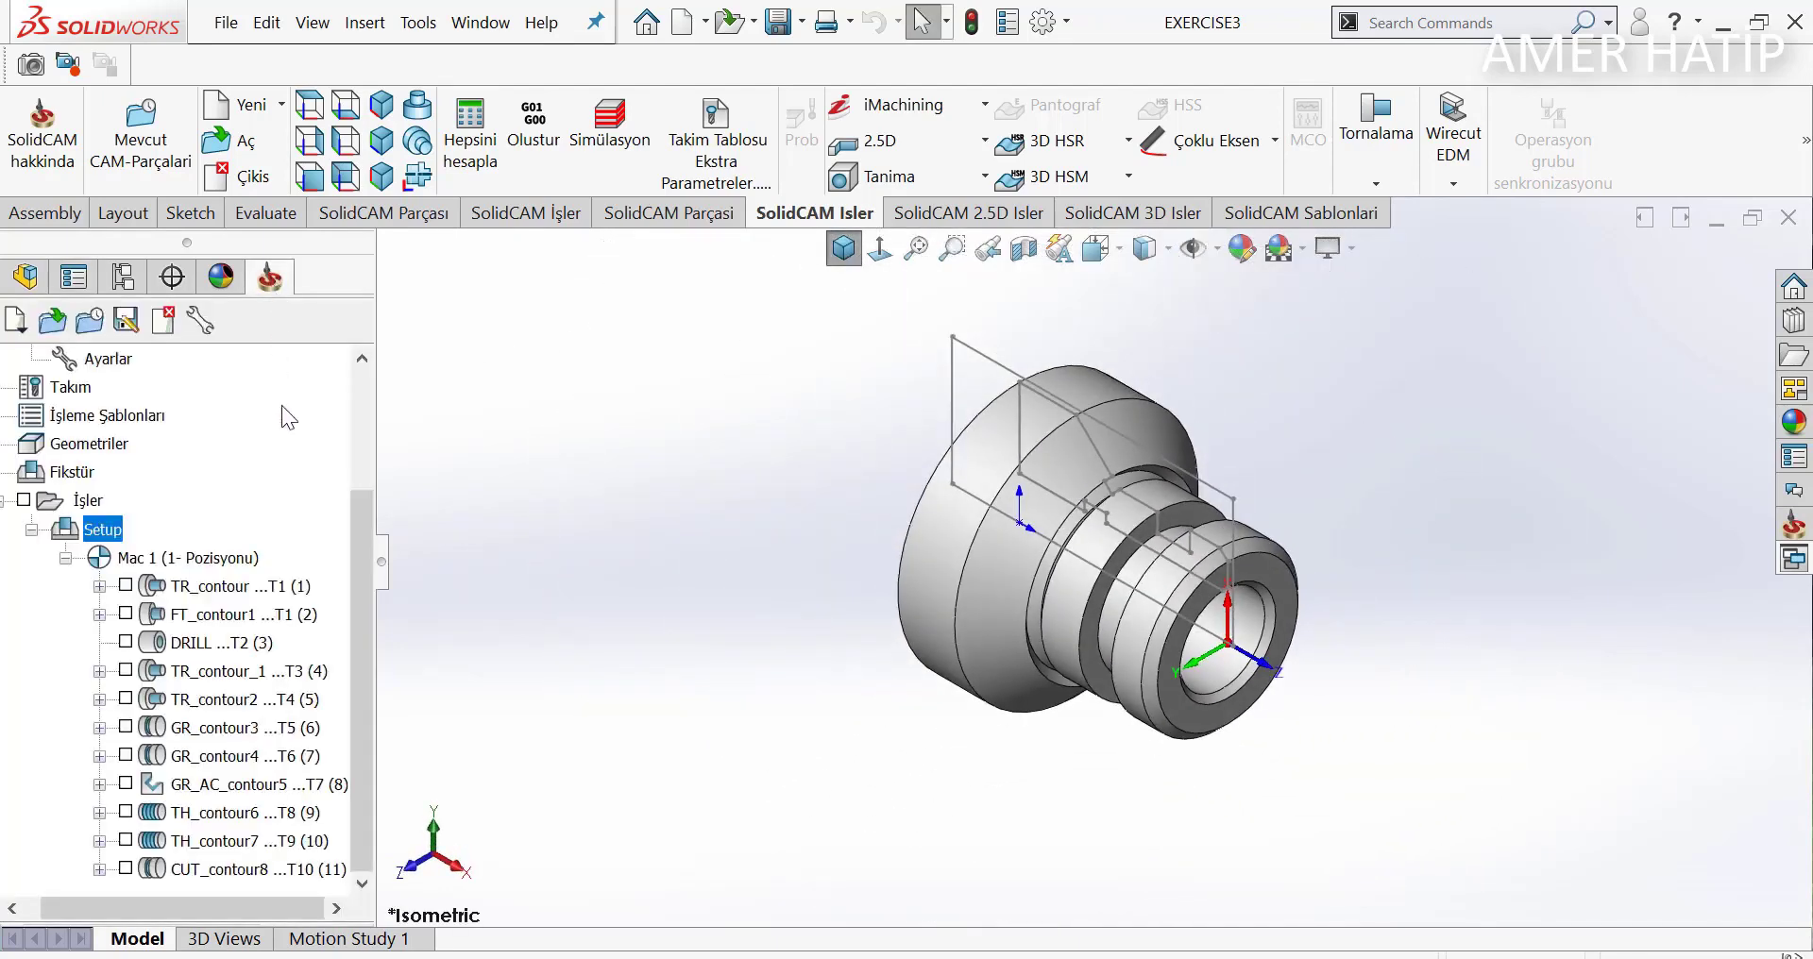
Compute all eleven Setup operations with Hepsini hesapla, confirming with Evet
right_click(79, 531)
mouse_move(229, 111)
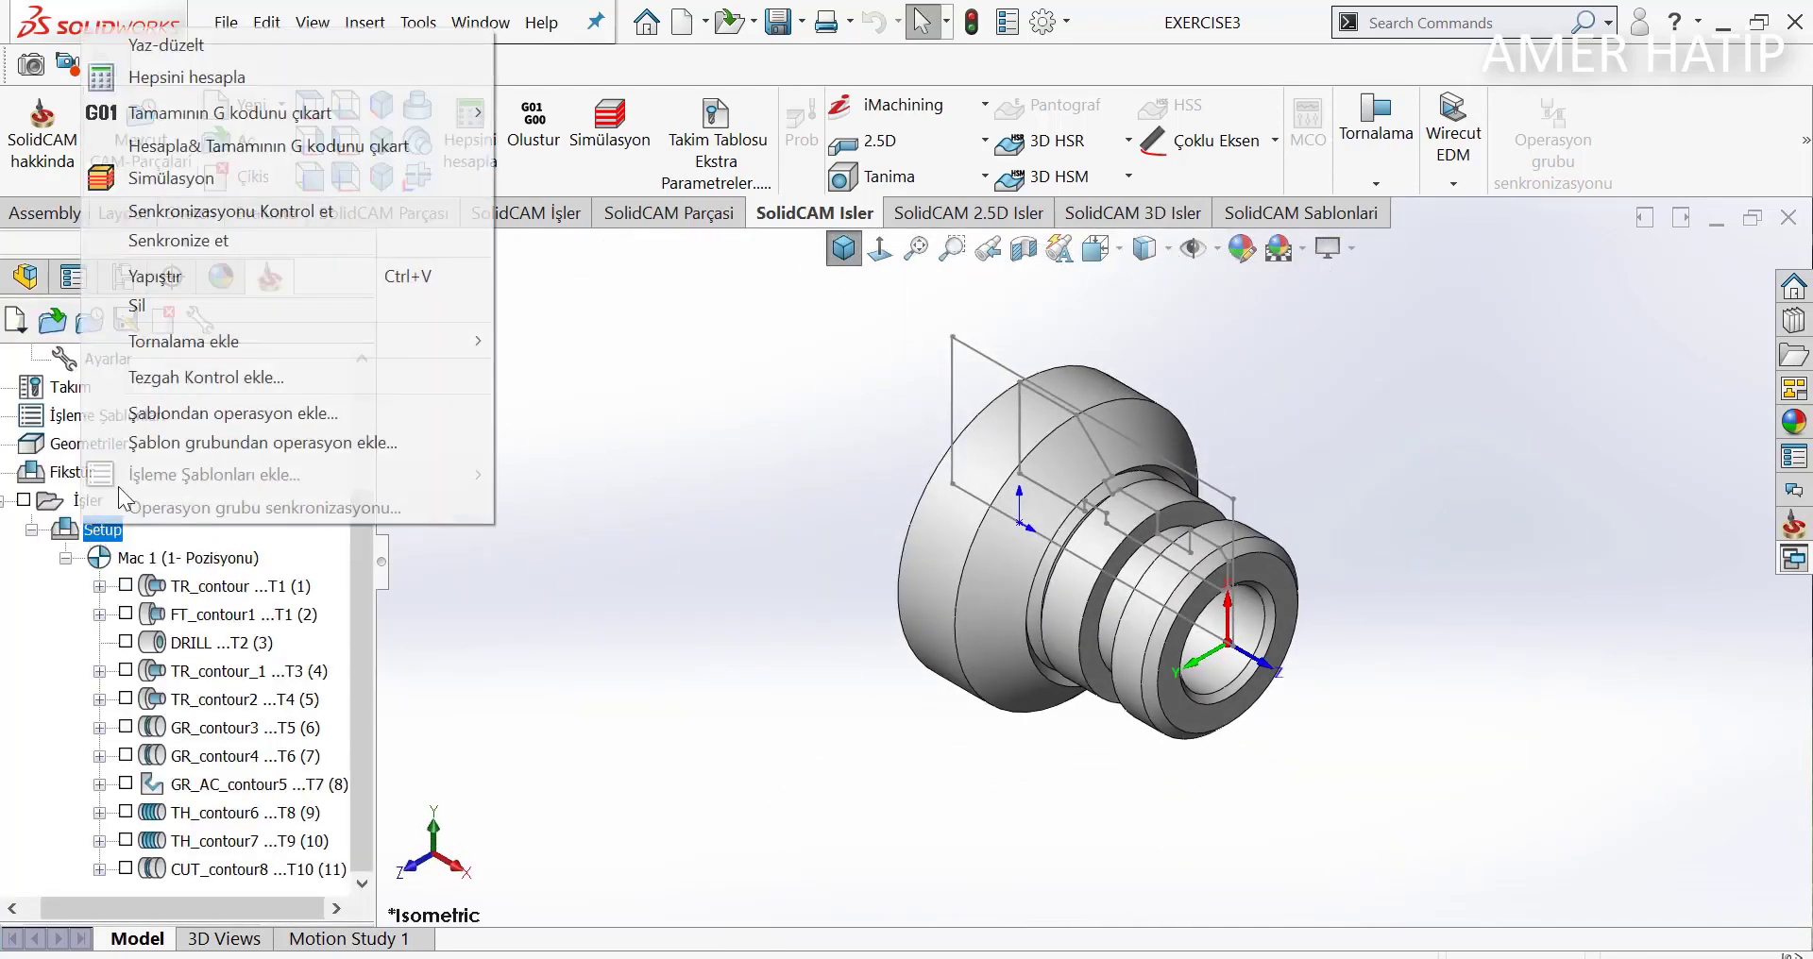
click(170, 92)
click(444, 325)
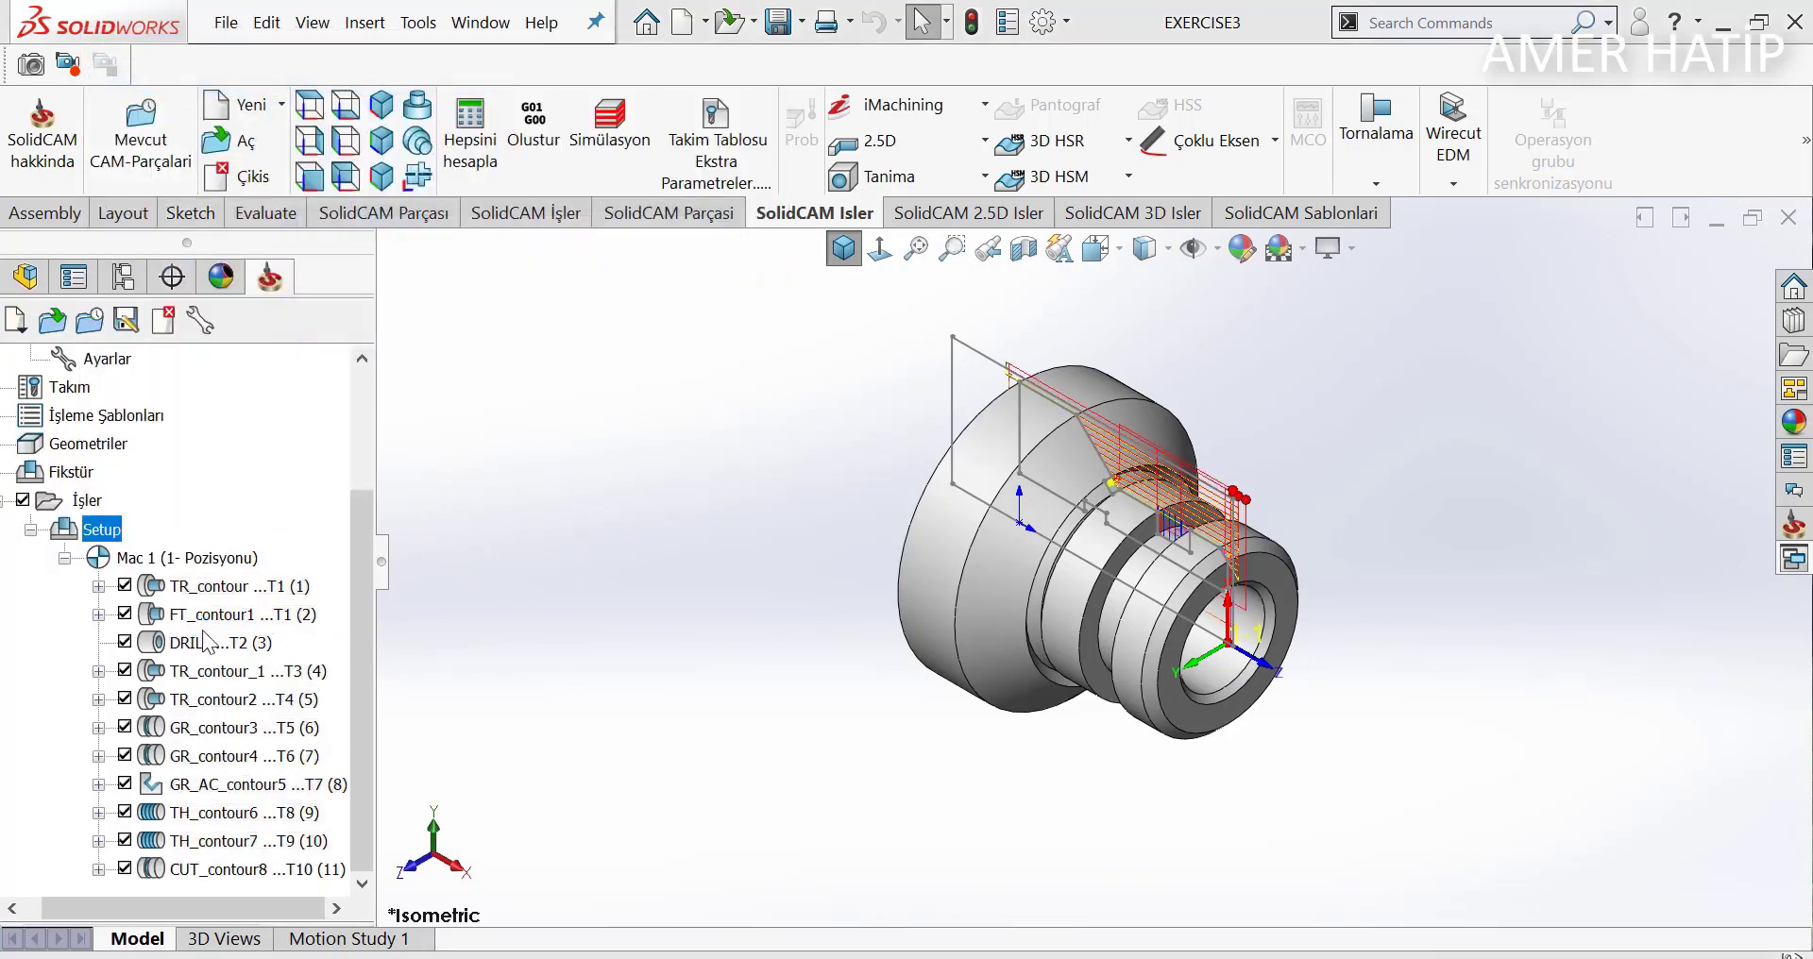
Run the Setup simulation in 2D Tornalama mode through to the parting-off cut
right_click(106, 534)
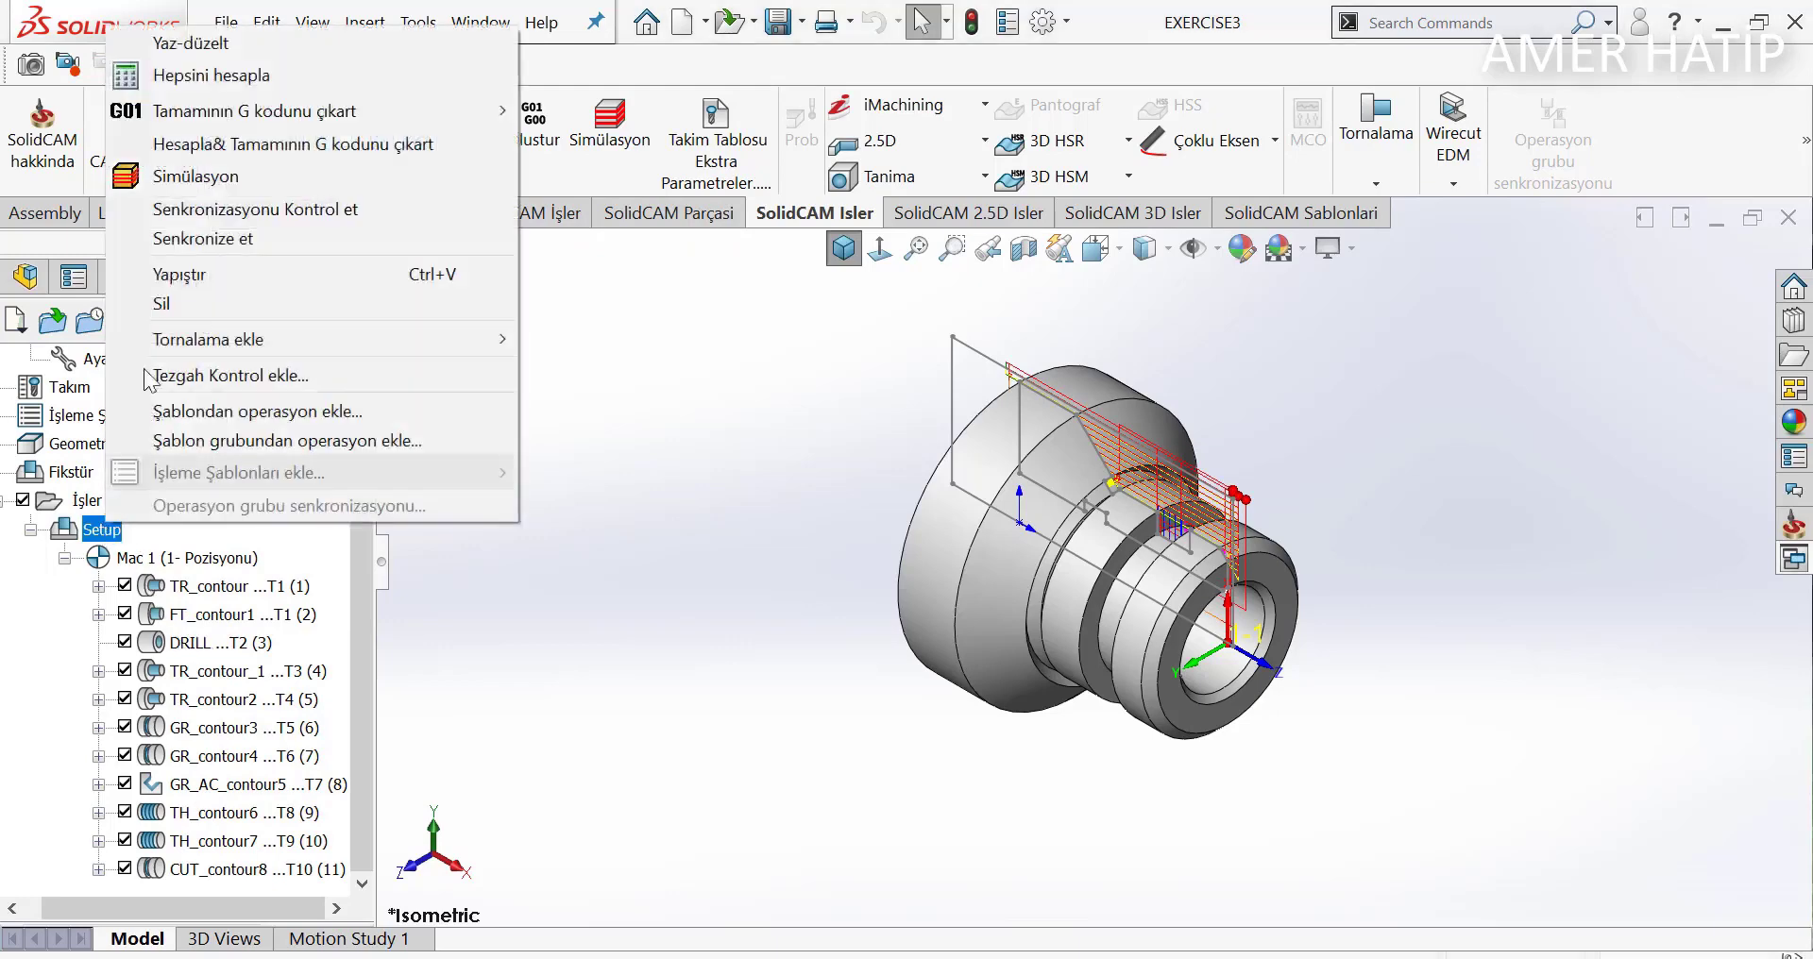
click(170, 171)
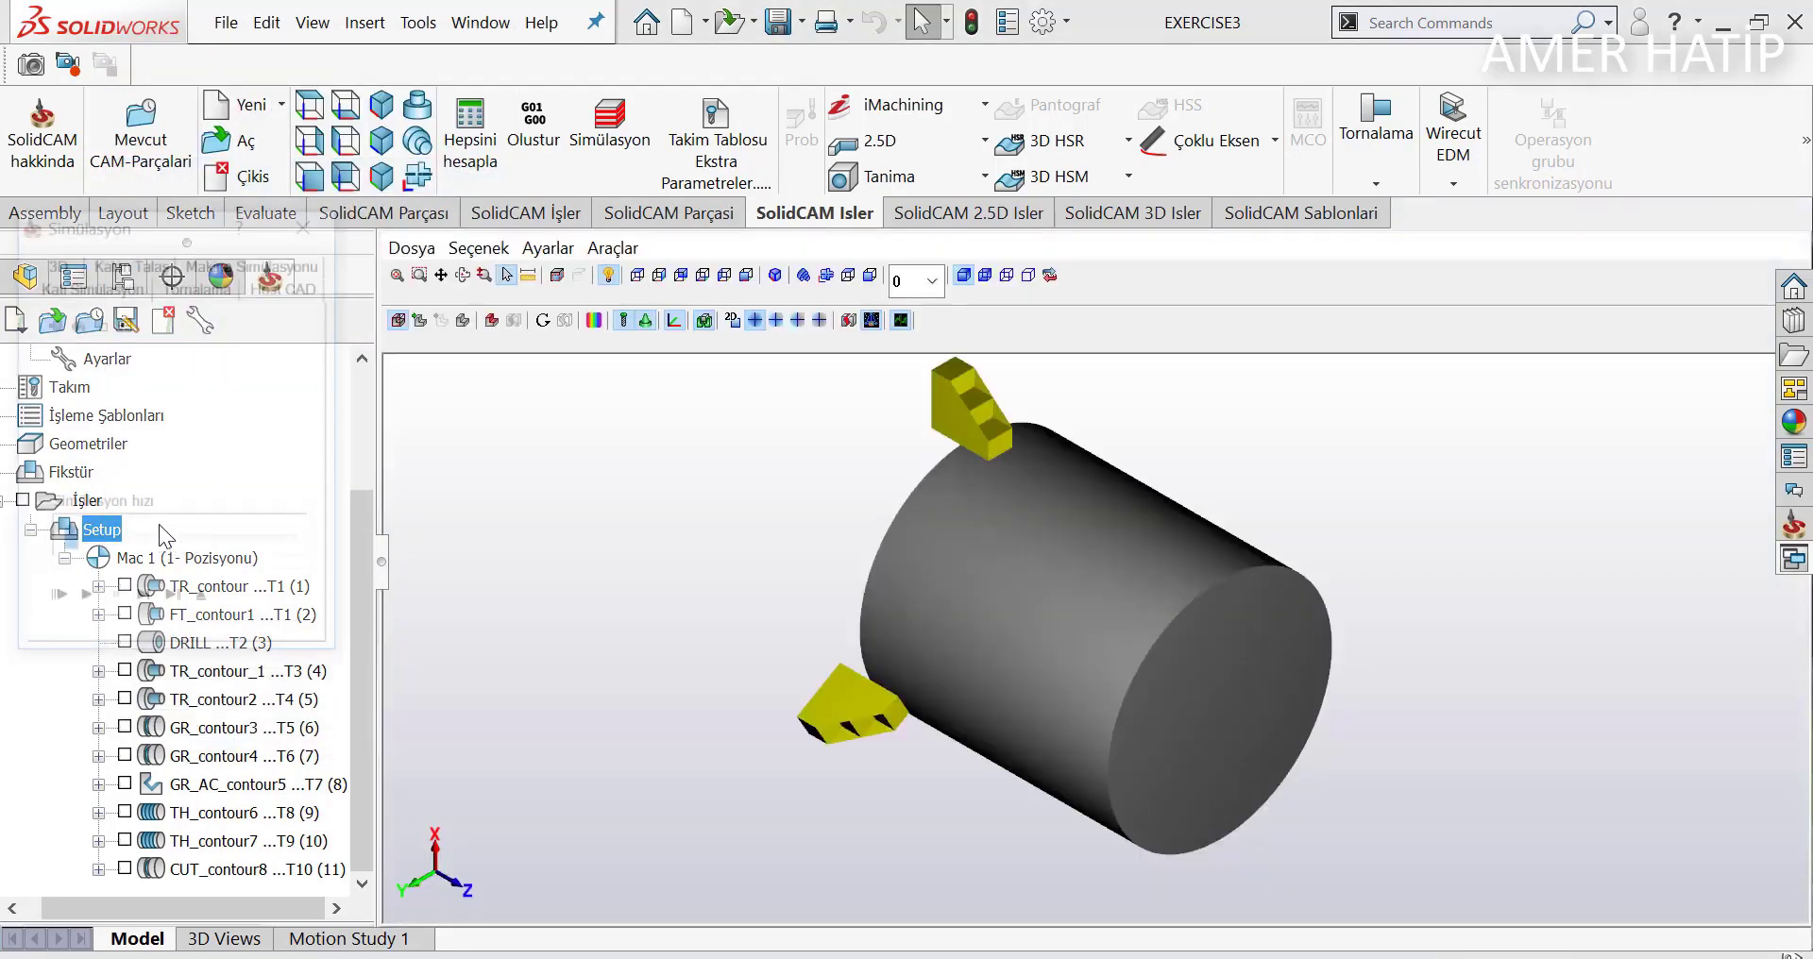
click(194, 285)
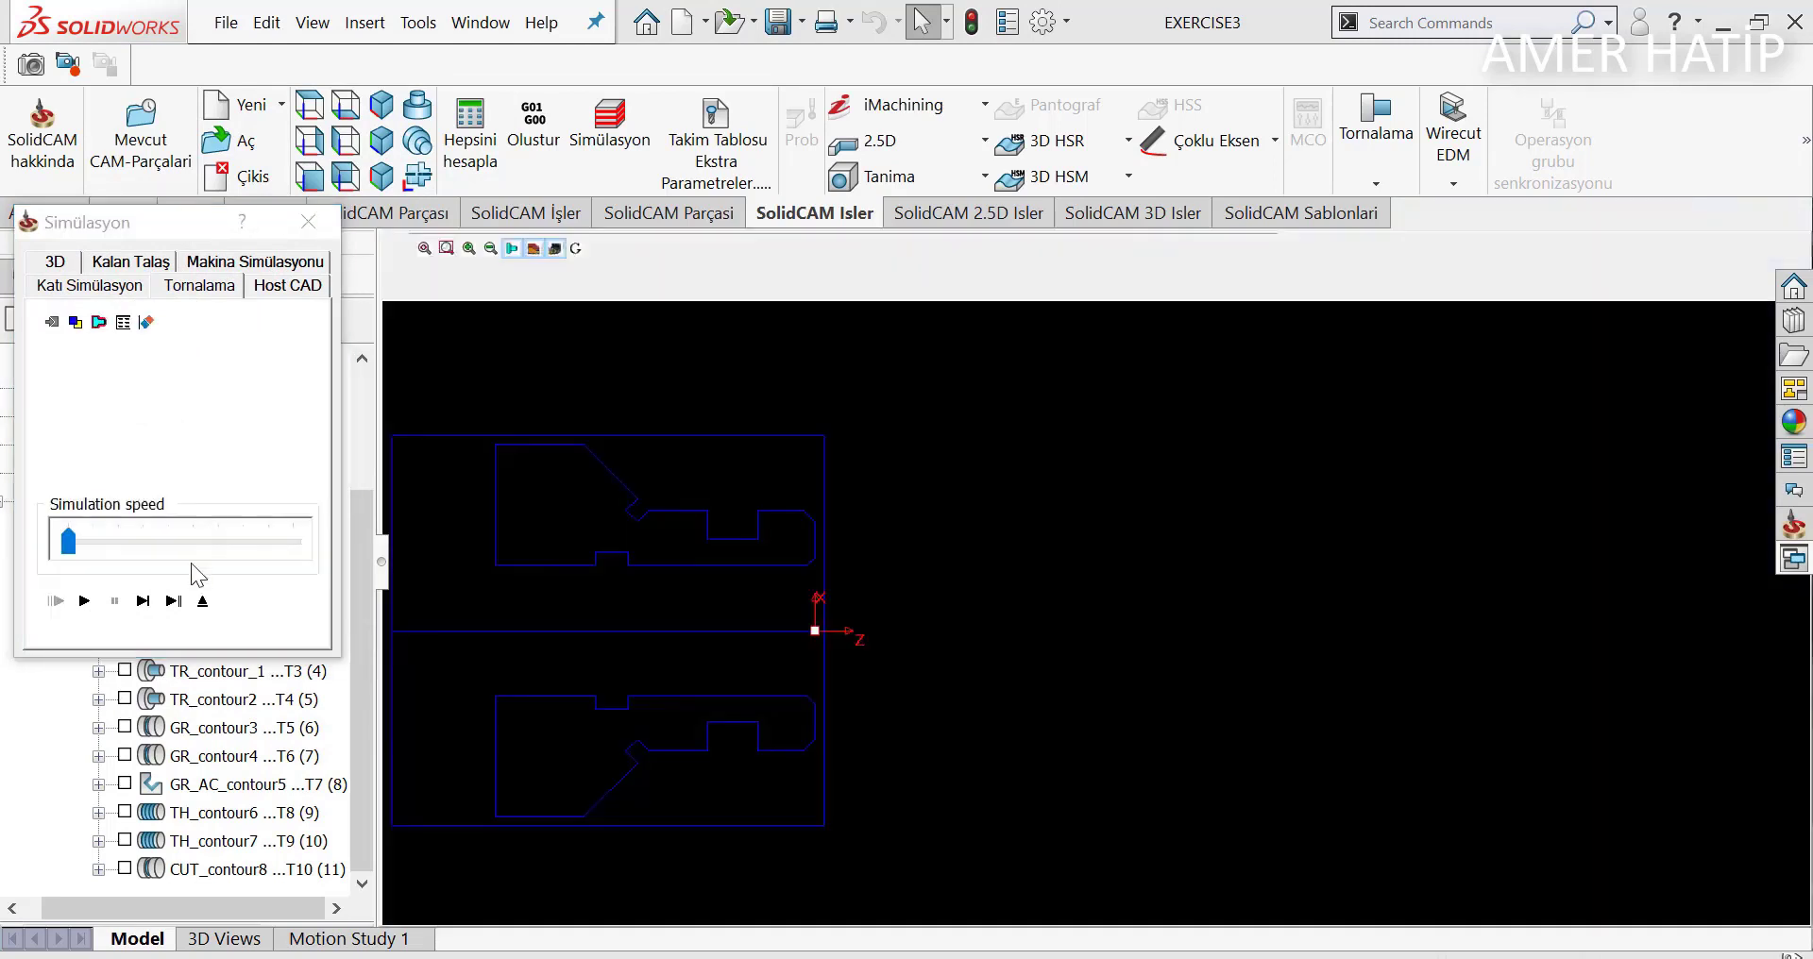
drag(407, 594, 842, 536)
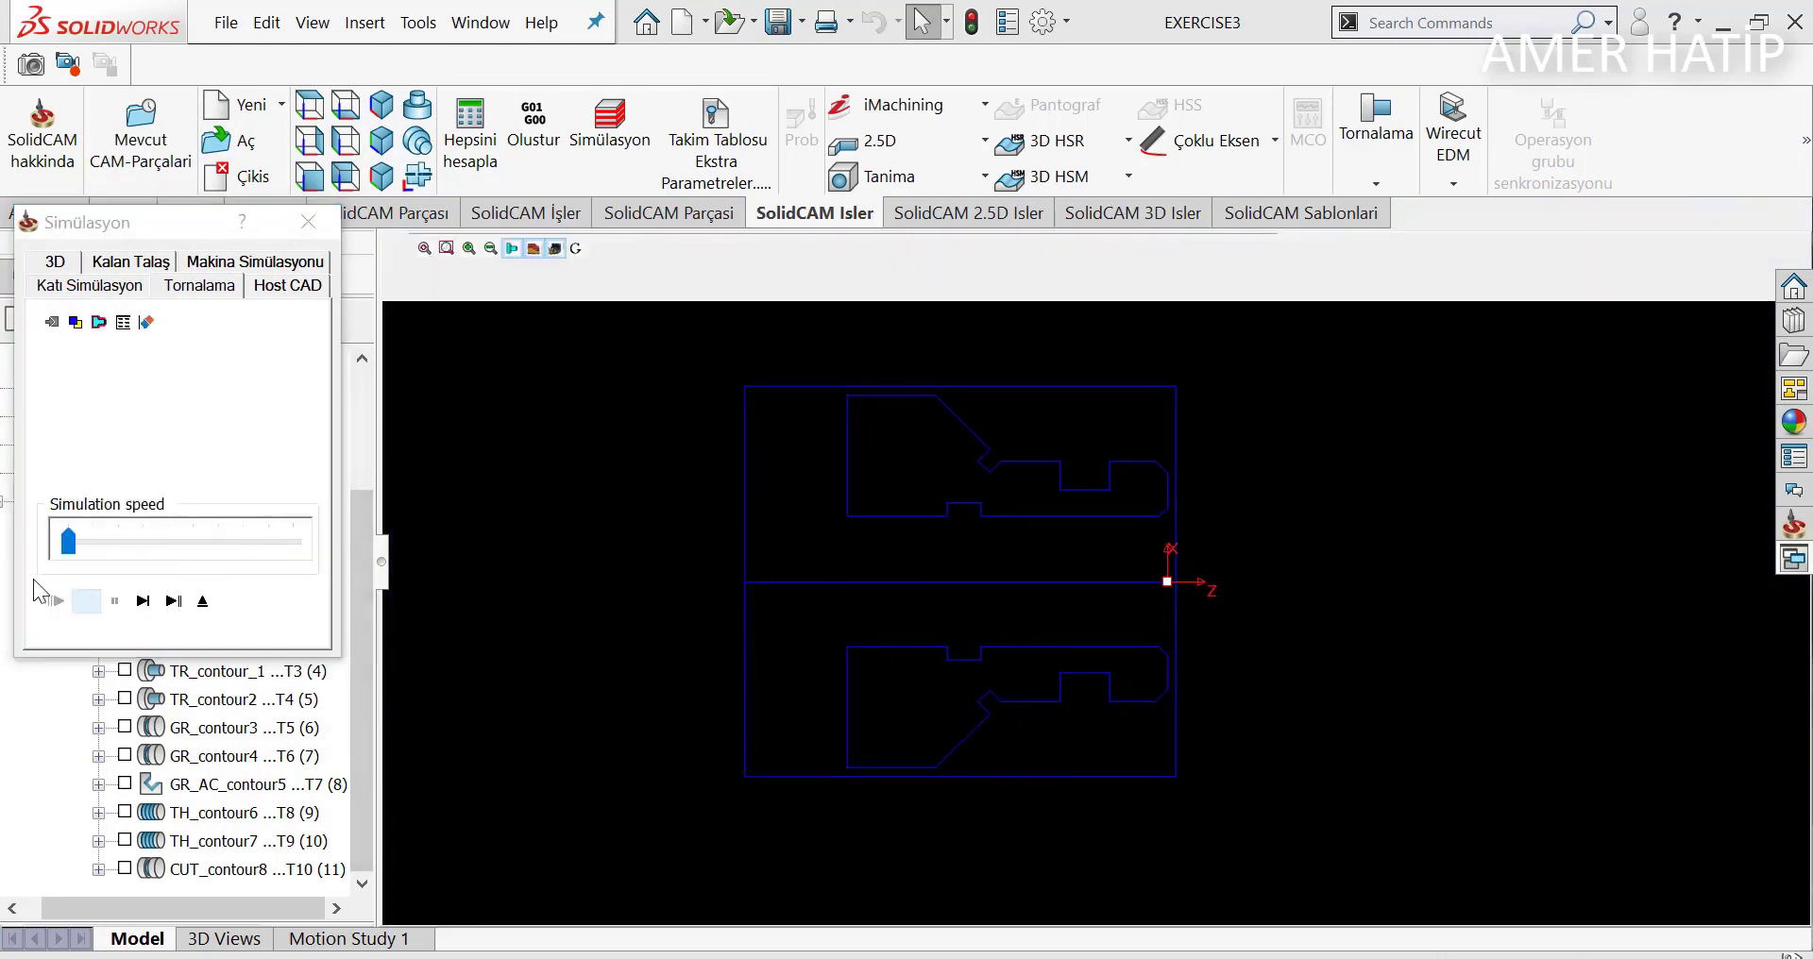
click(84, 601)
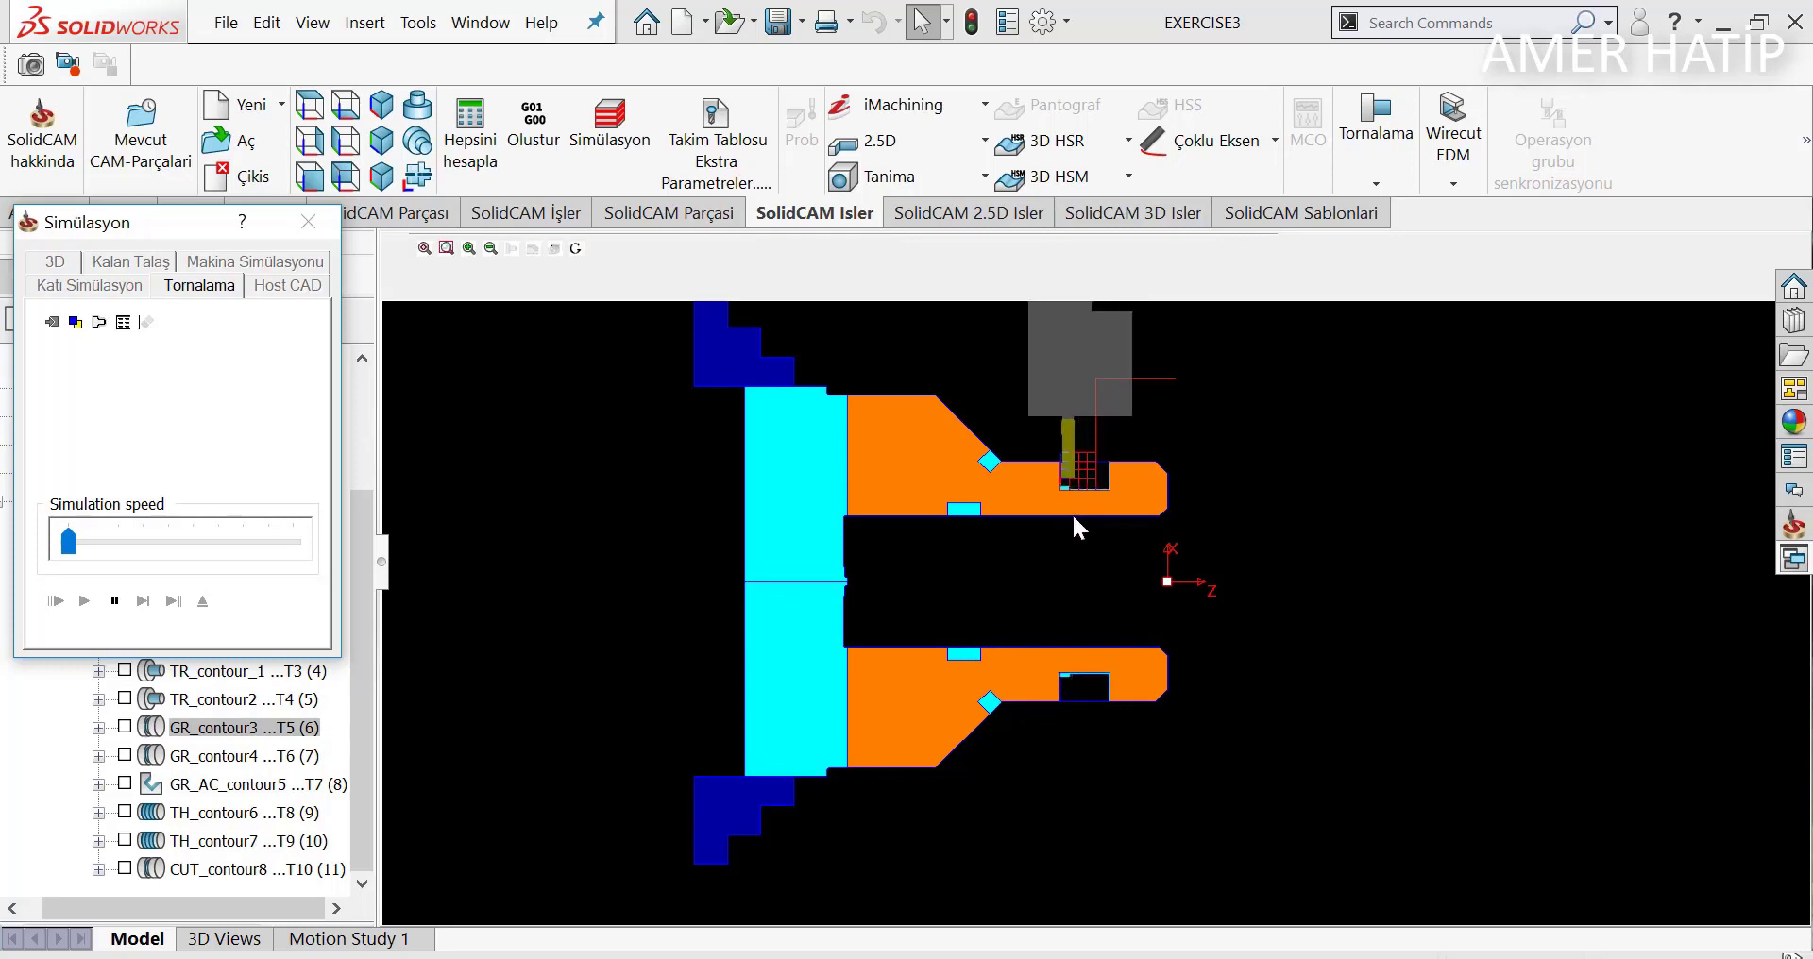
scroll(1095, 424, up, 1)
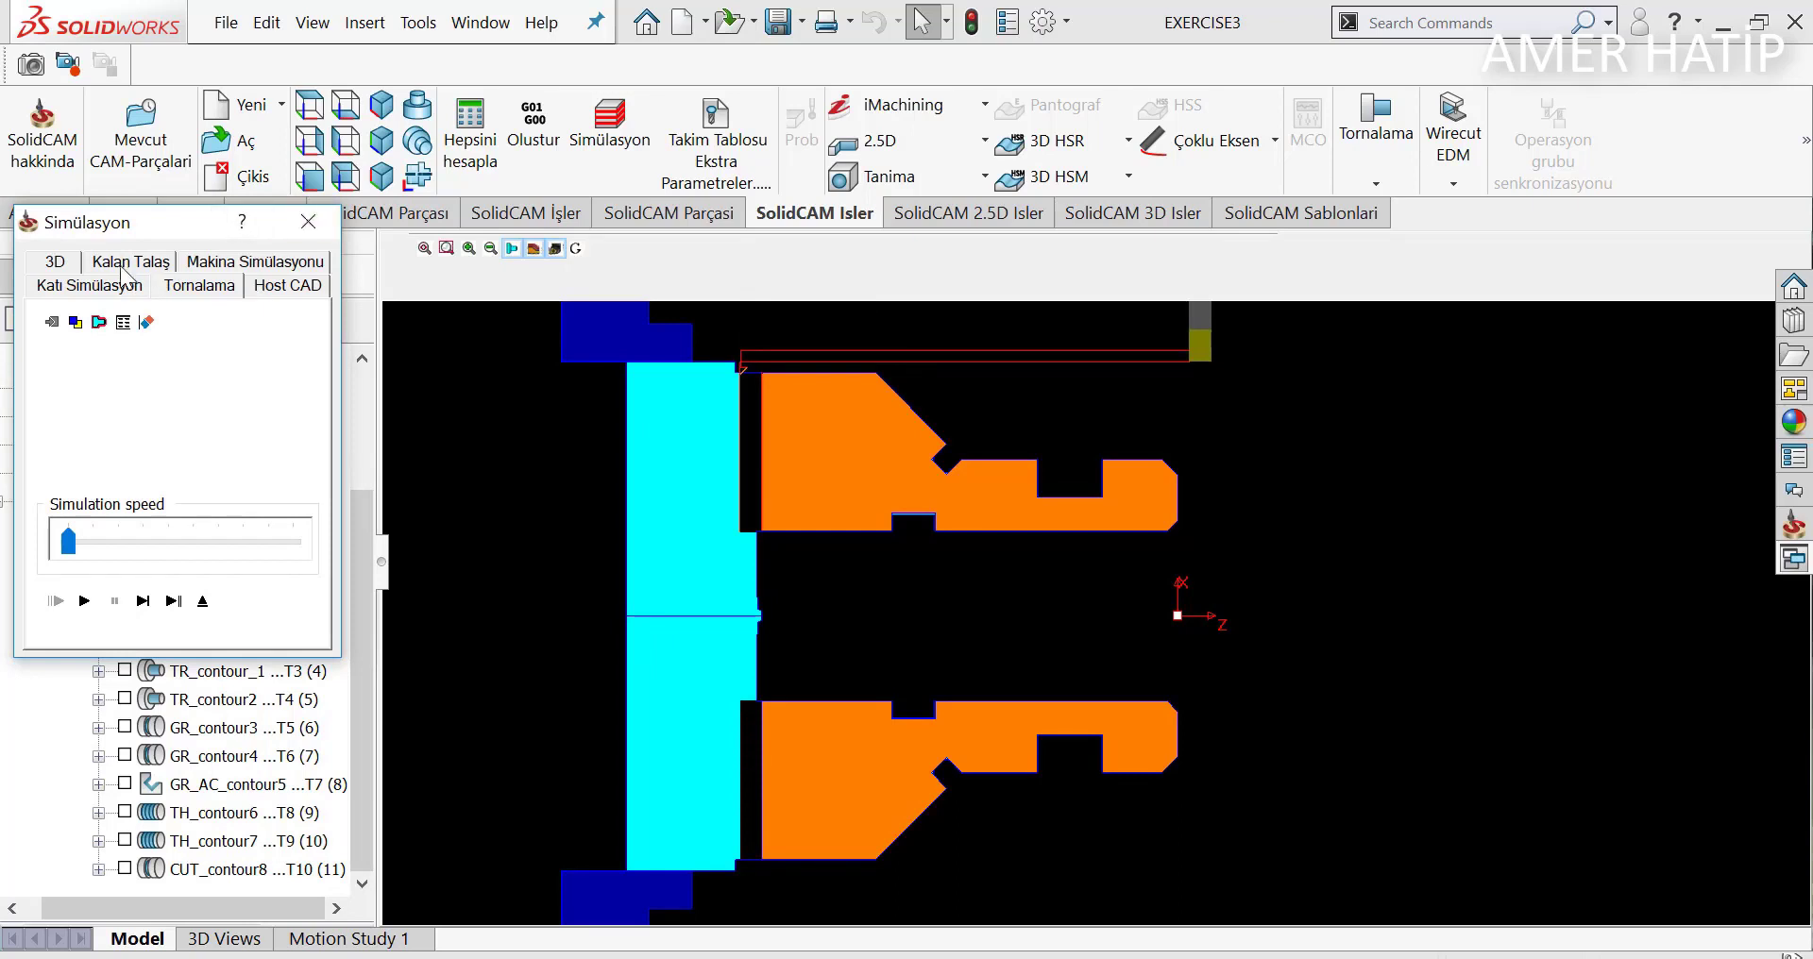
Play the Katı Simülasyon solid simulation and inspect the threaded, grooved part
click(93, 287)
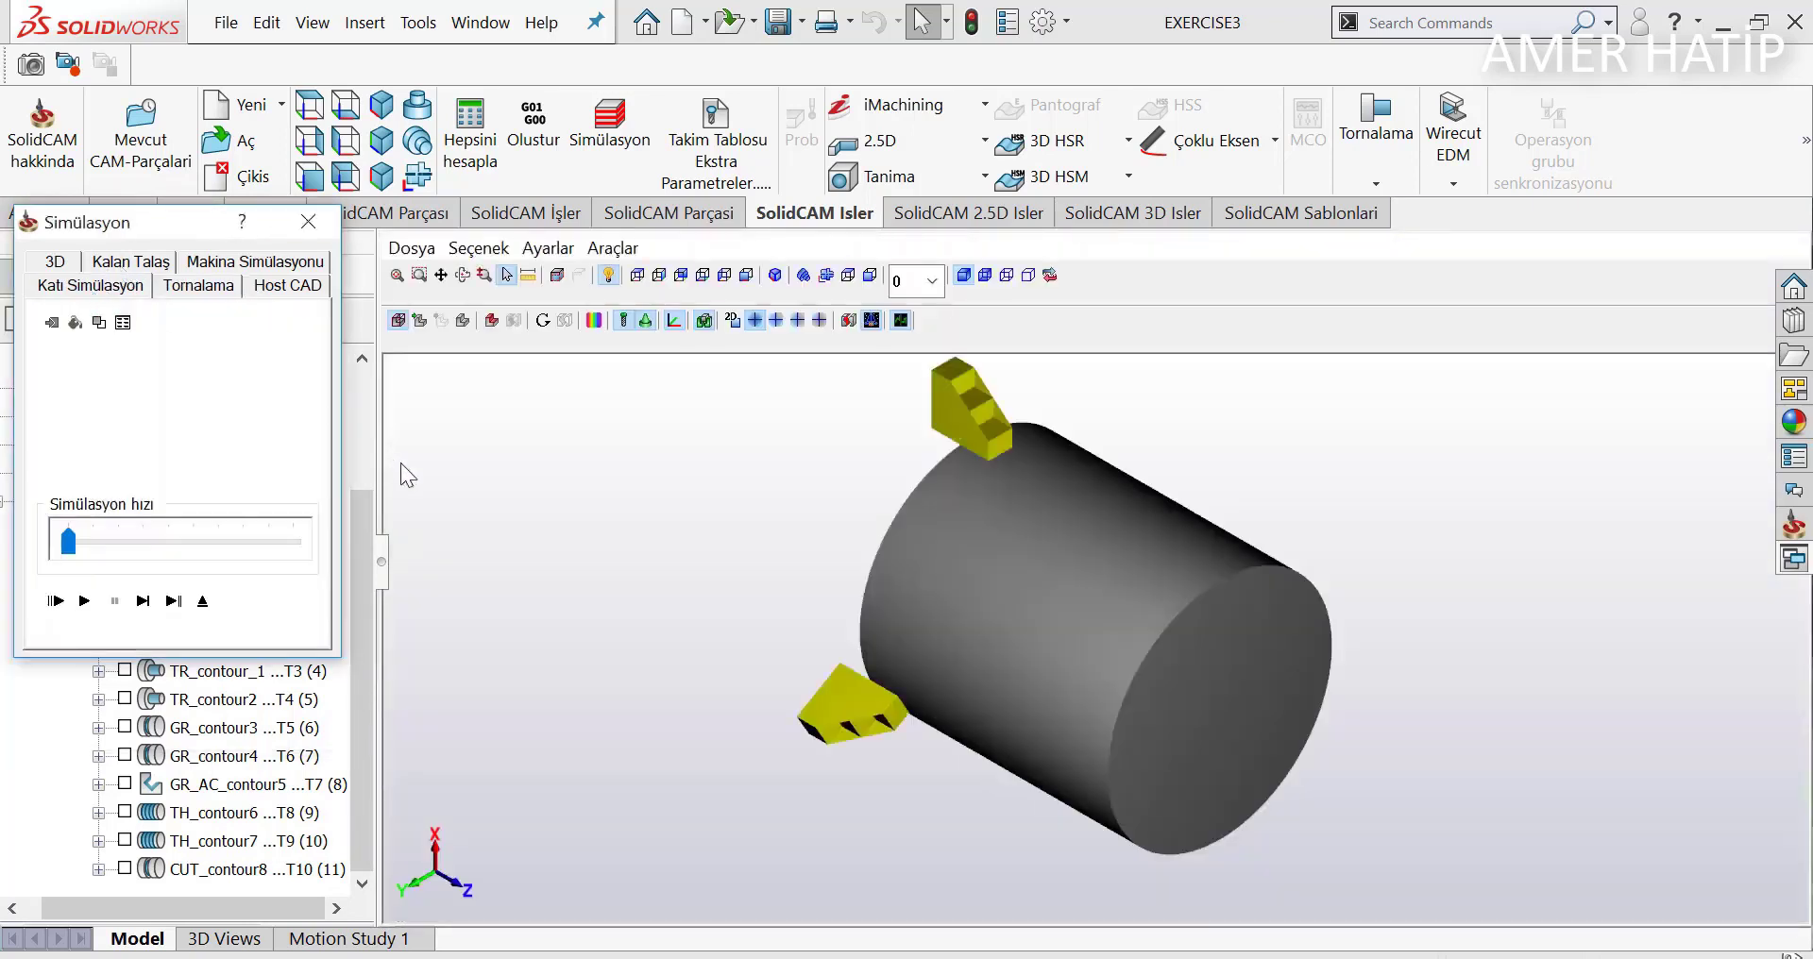
click(84, 600)
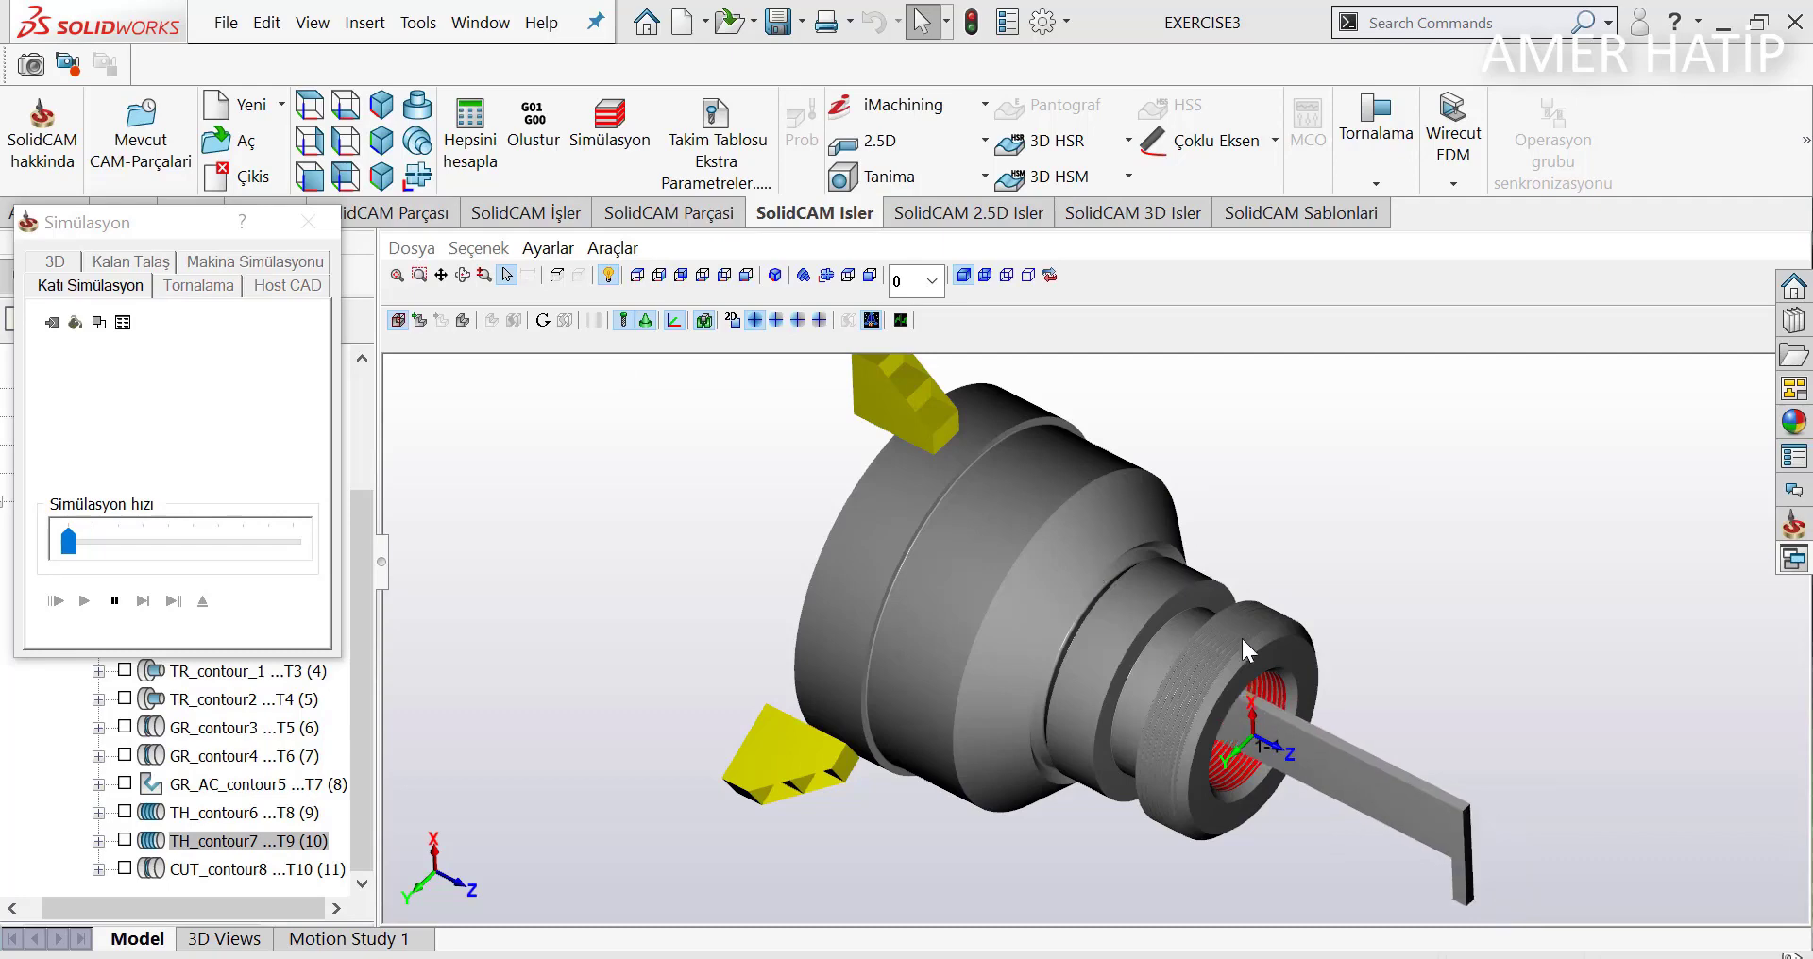
scroll(1262, 659, up, 2)
scroll(1264, 660, up, 2)
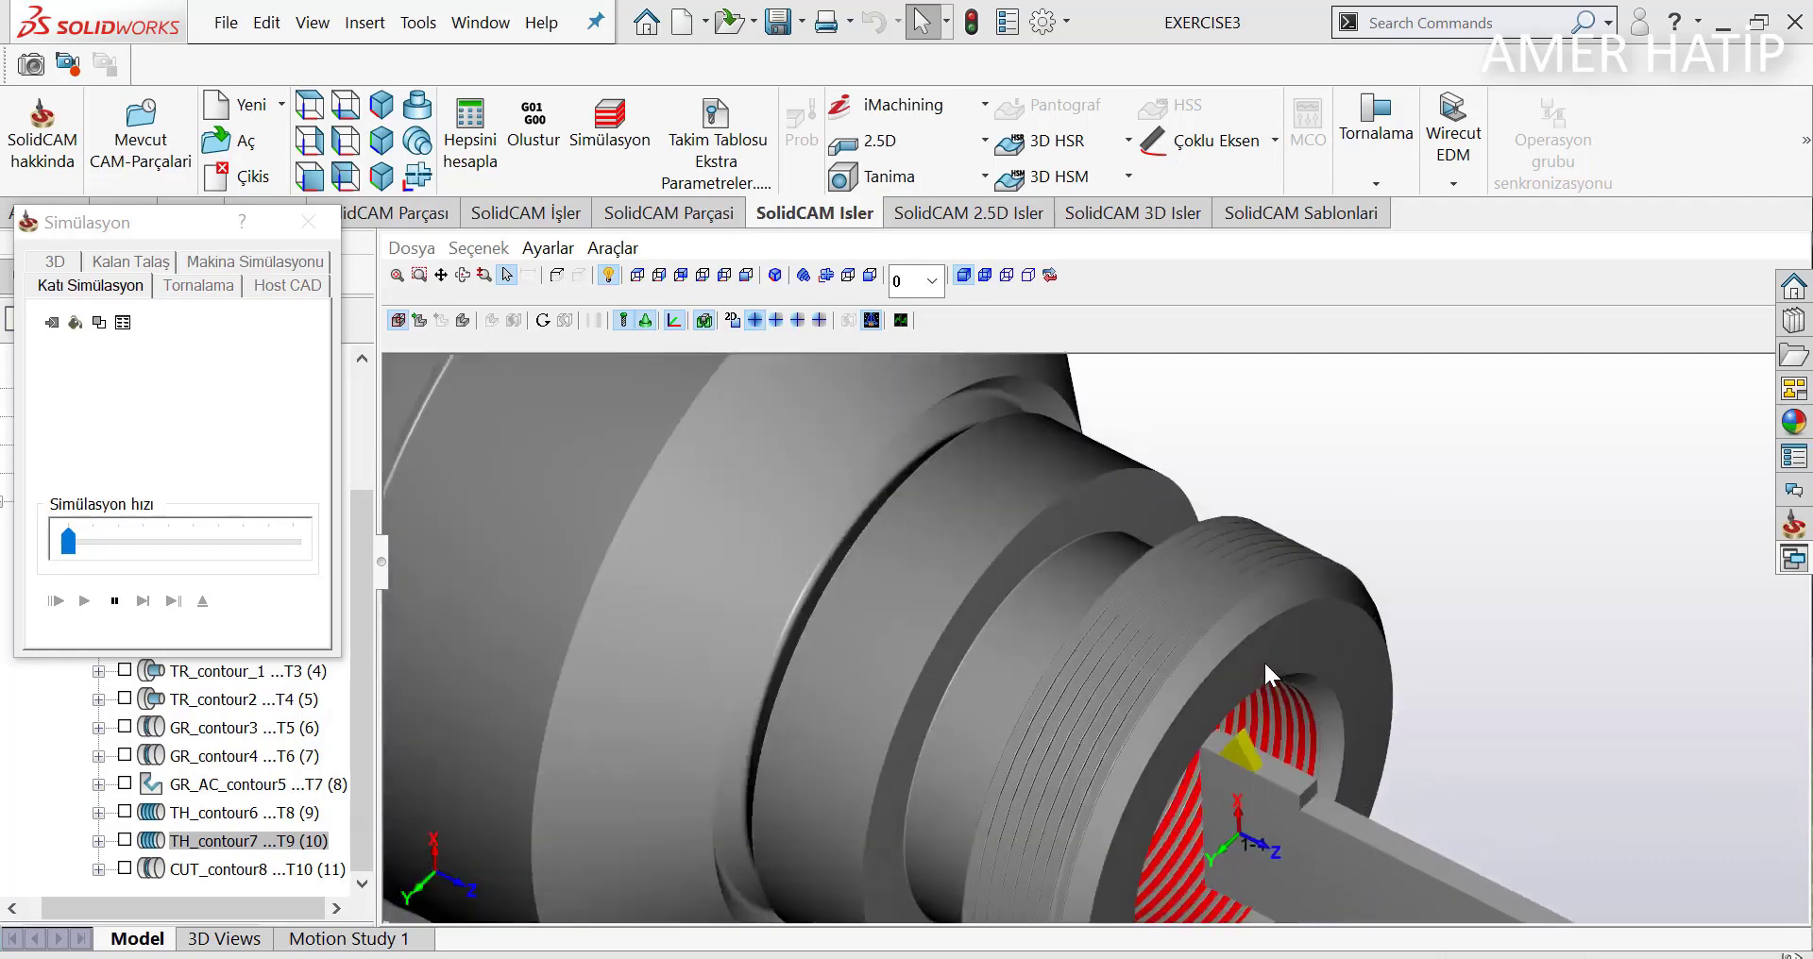
scroll(1263, 660, up, 2)
scroll(1263, 660, up, 2)
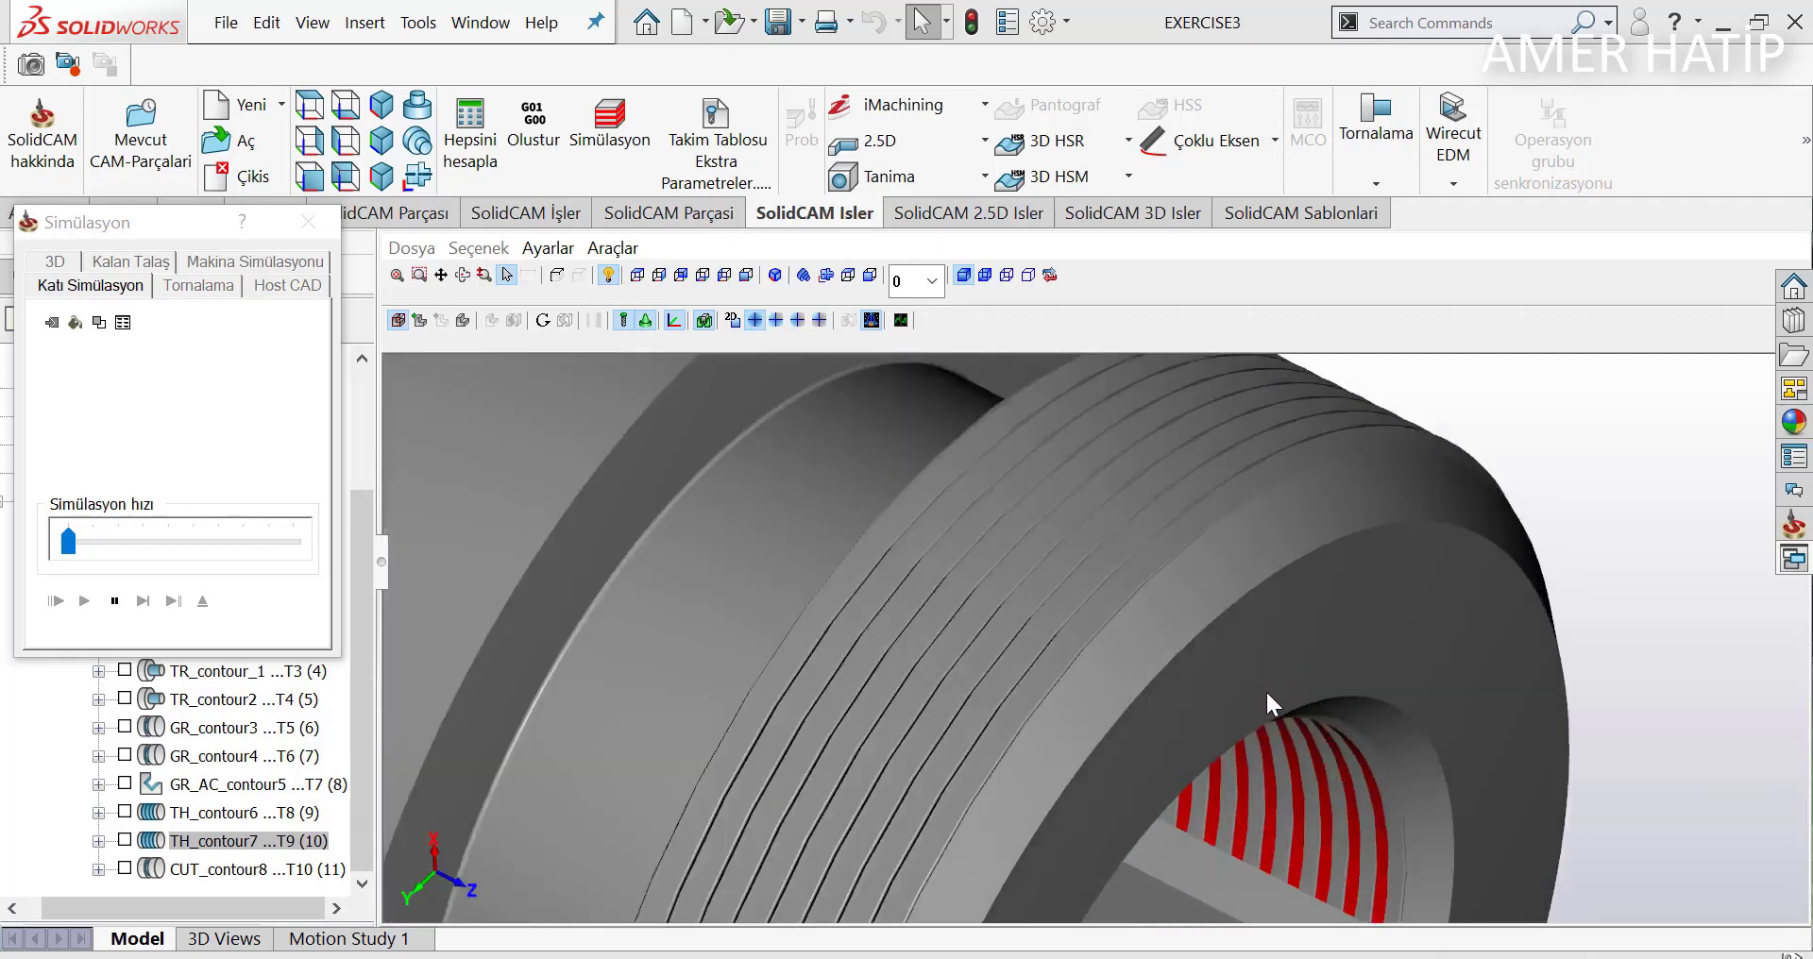
scroll(1265, 689, down, 2)
scroll(1271, 689, down, 2)
scroll(1267, 746, down, 2)
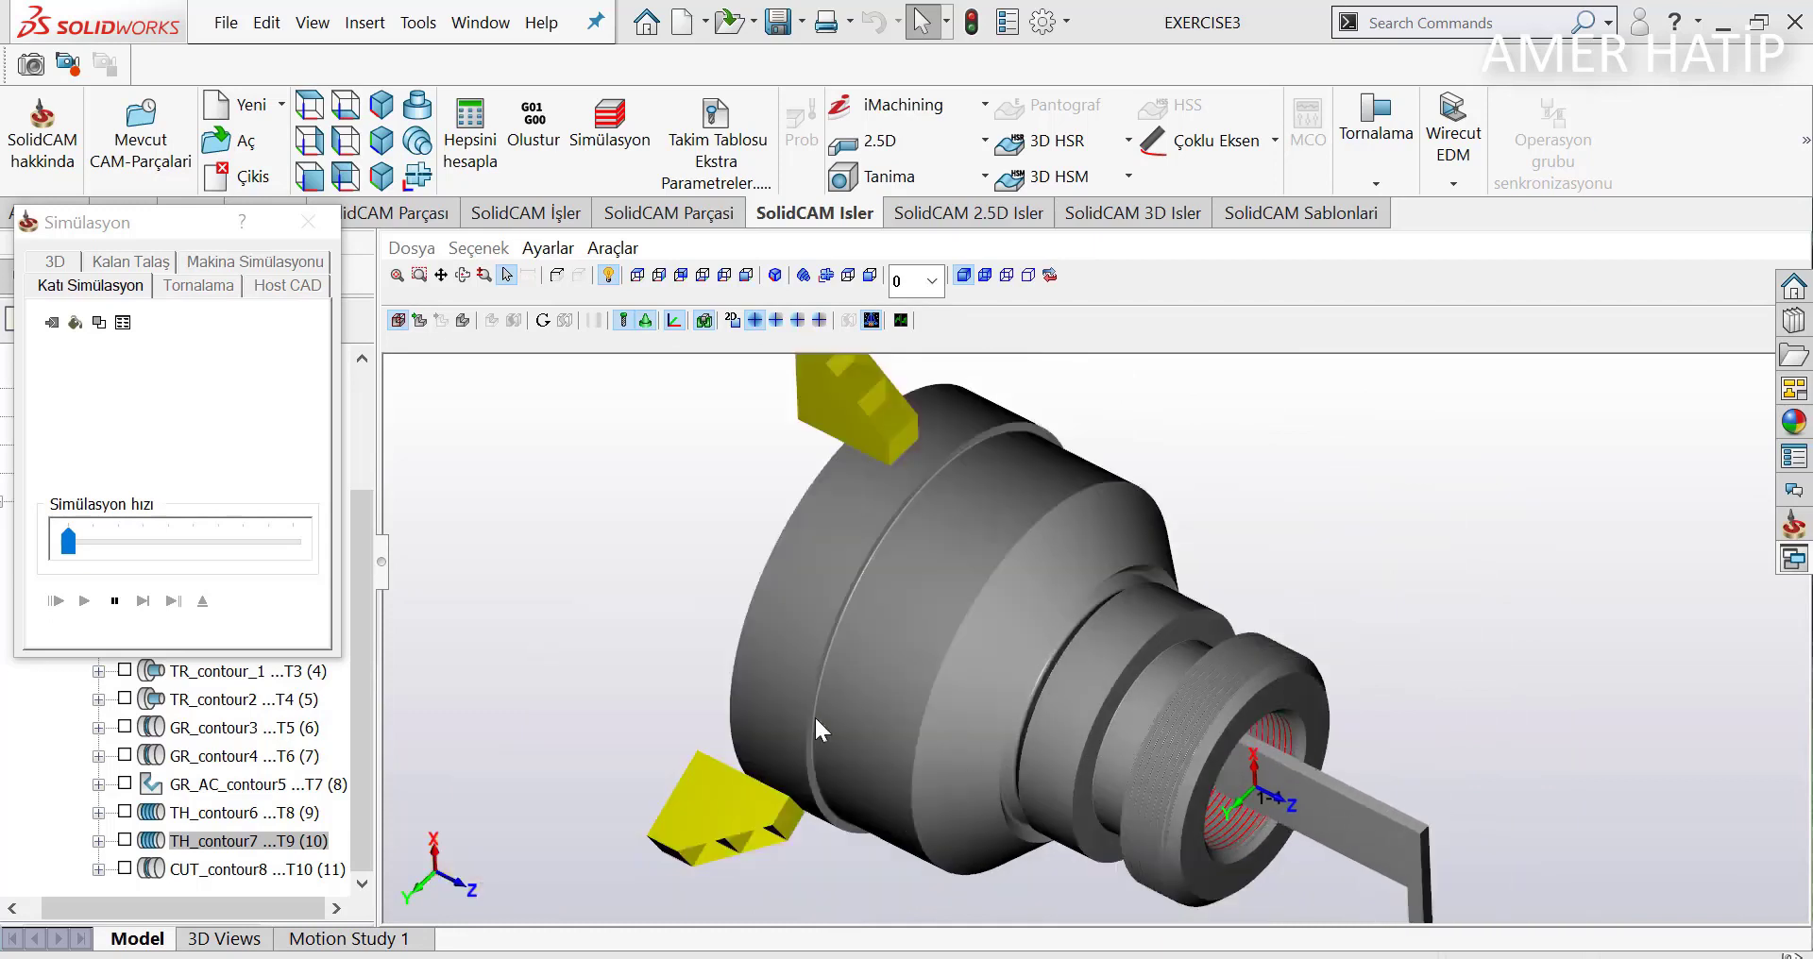
scroll(816, 721, down, 2)
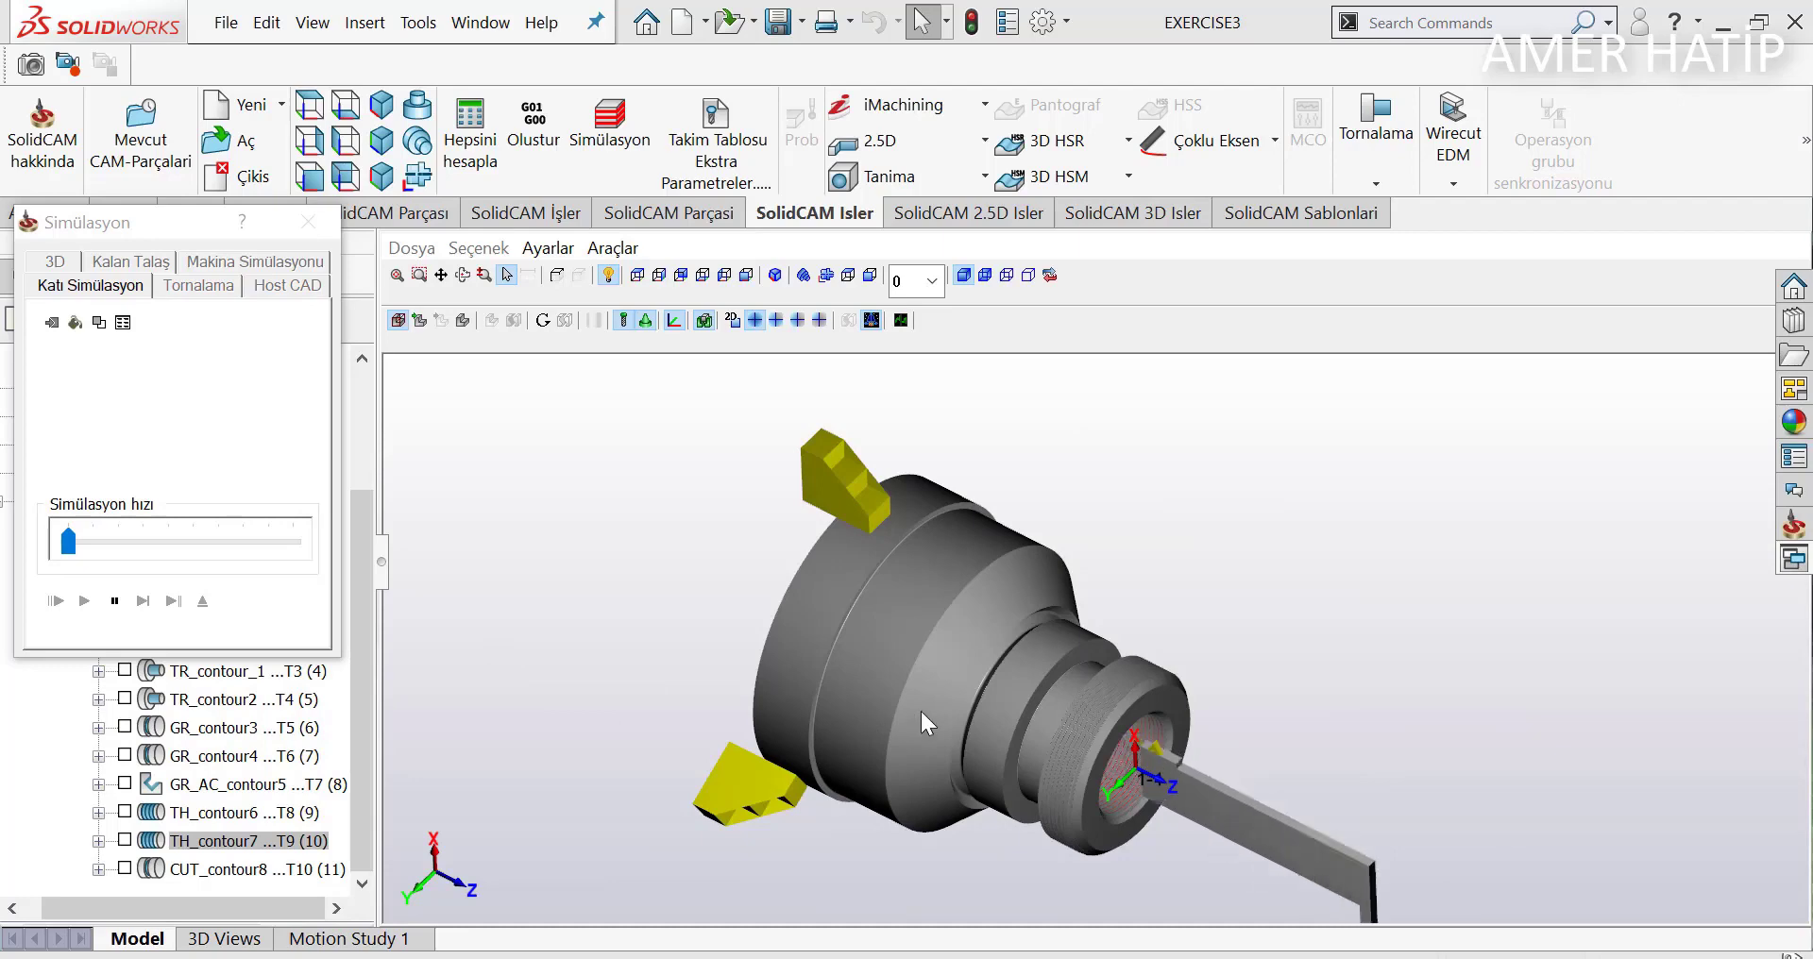
scroll(914, 699, up, 3)
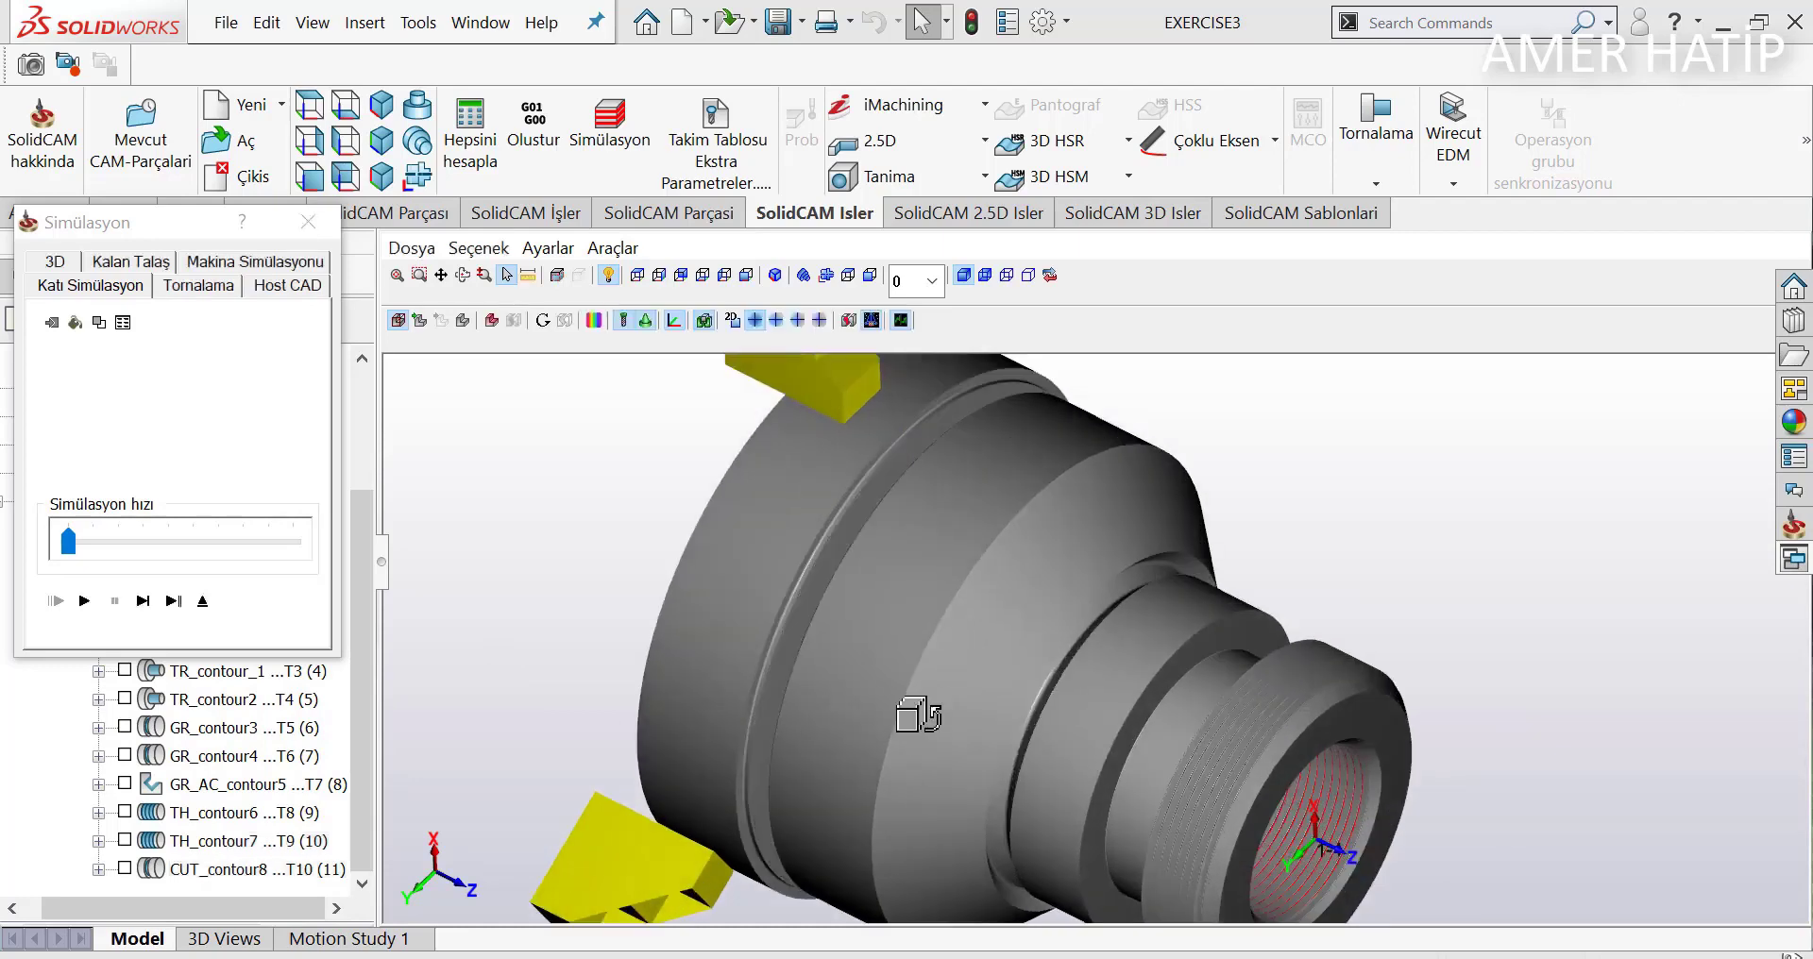
mouse_move(914, 717)
middle_down()
mouse_move(963, 637)
mouse_move(954, 709)
mouse_move(882, 756)
mouse_move(902, 773)
middle_up()
scroll(904, 772, down, 3)
Close the simulation, dismiss the missing reference number error, and generate G-code for the whole Setup
click(28, 545)
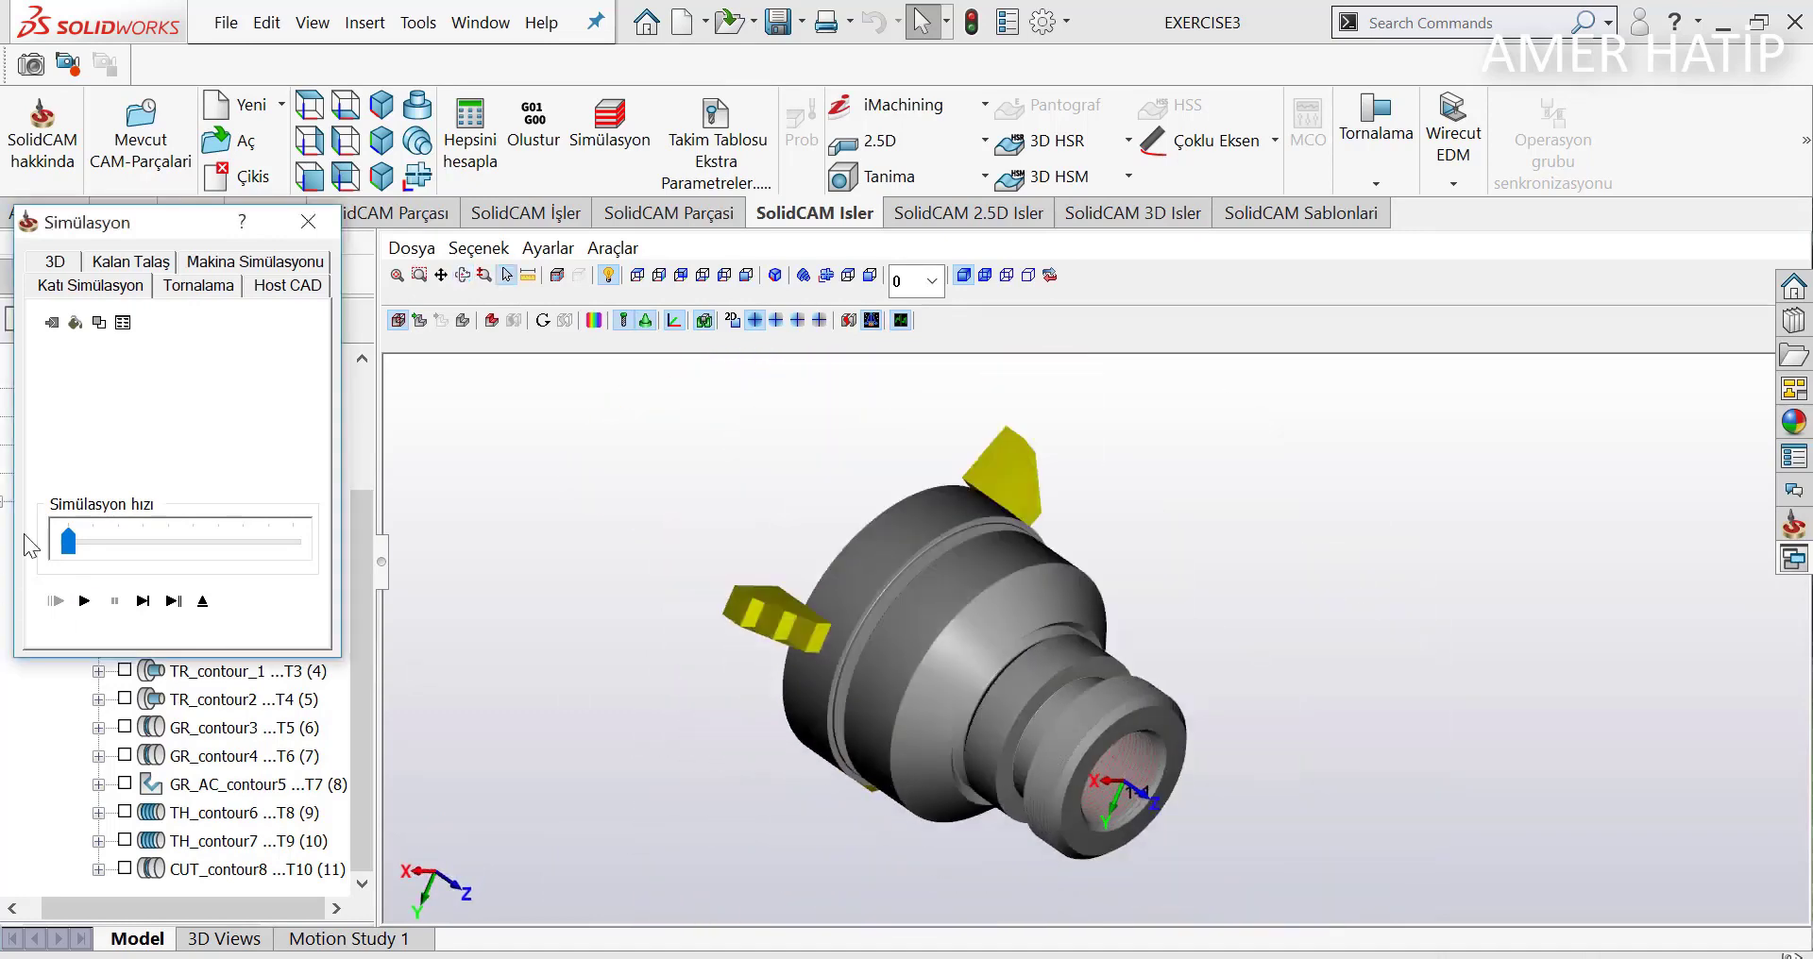
click(308, 221)
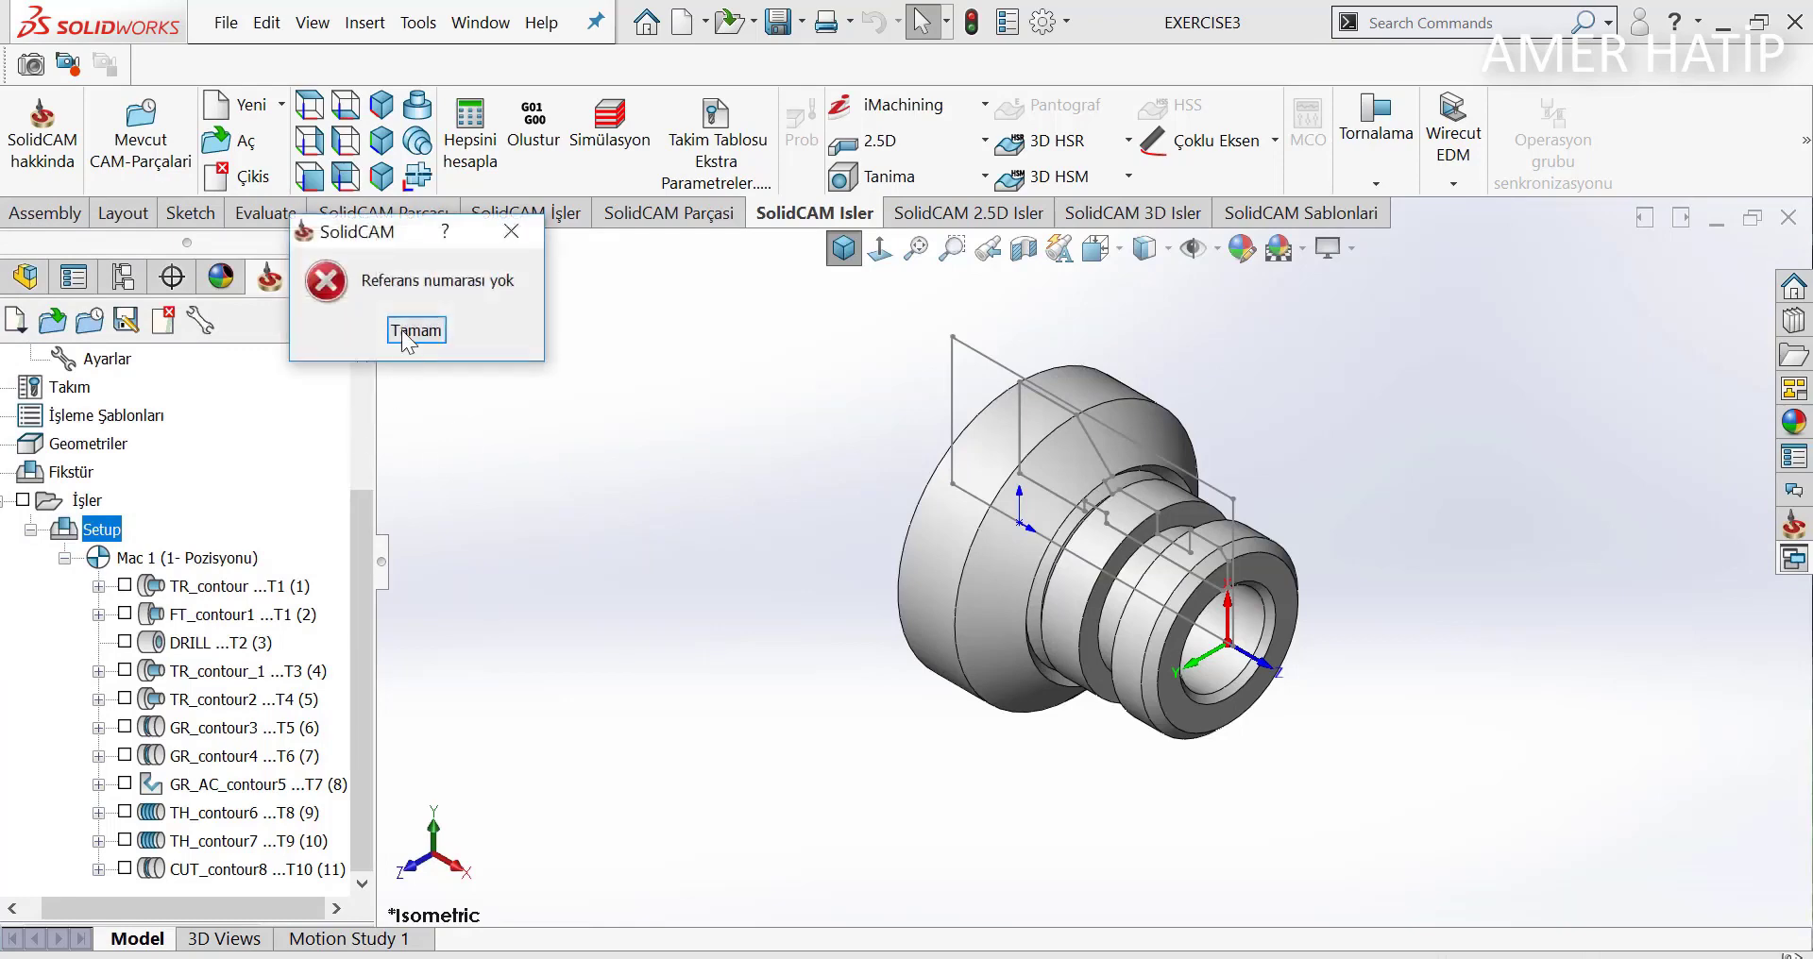
click(408, 335)
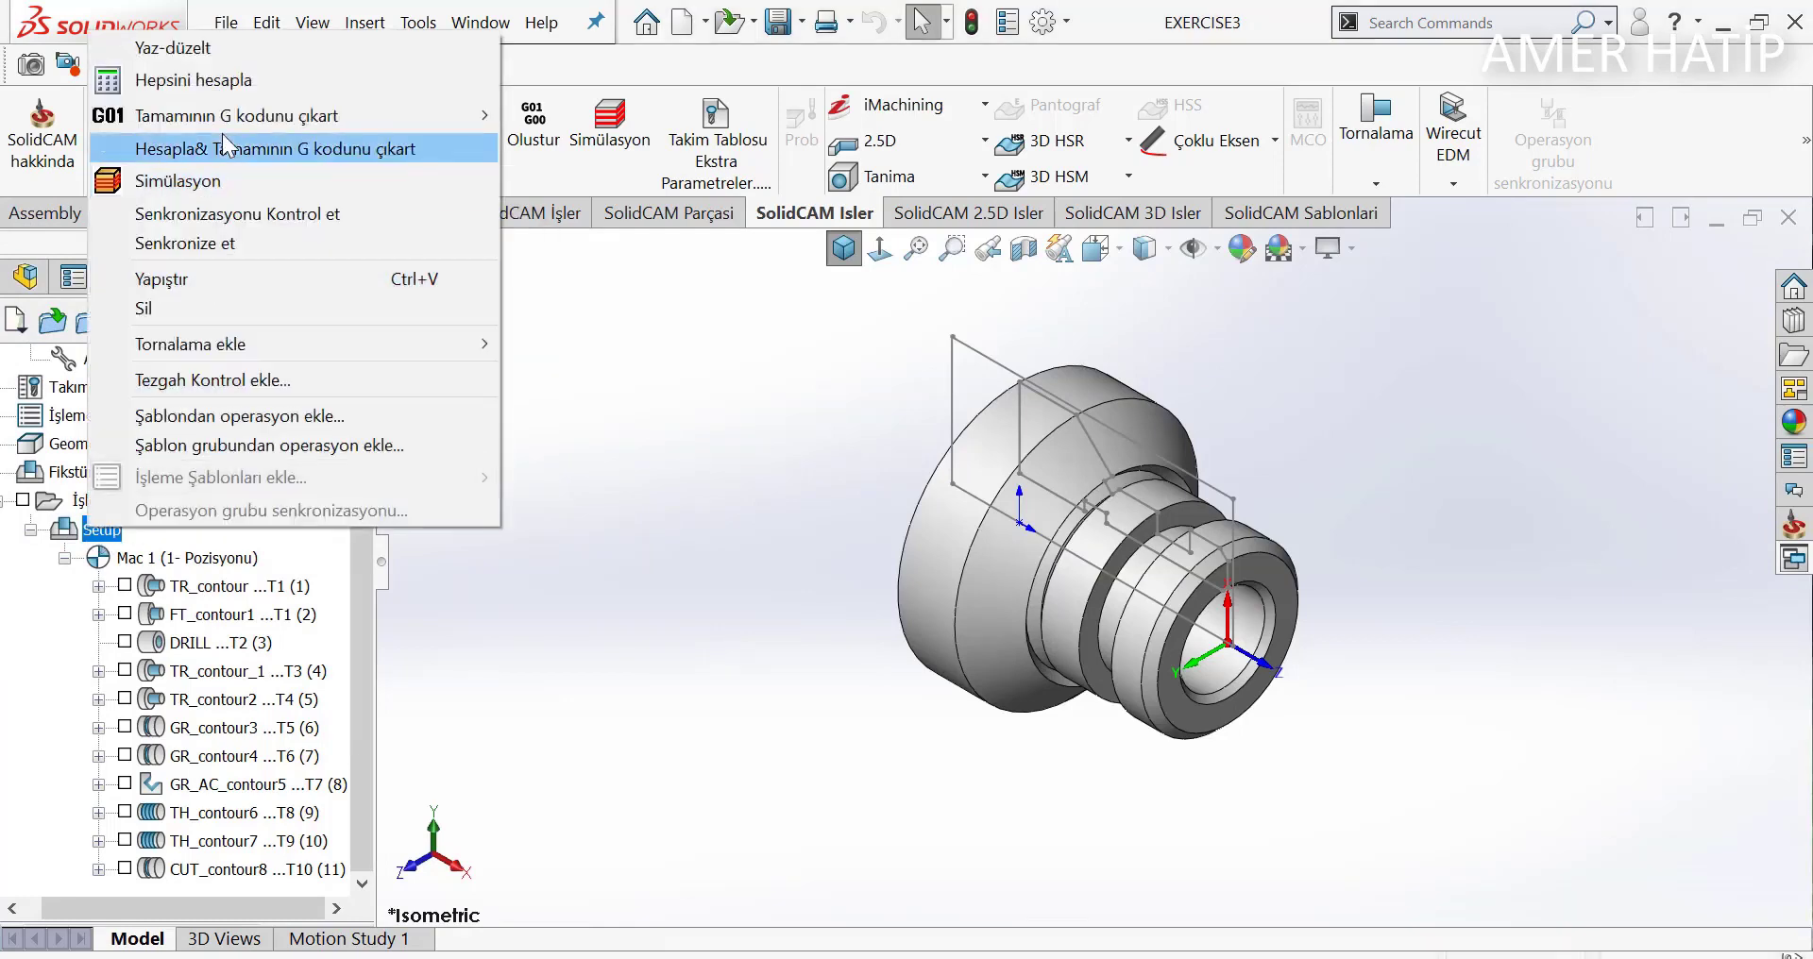
mouse_move(236, 115)
click(560, 112)
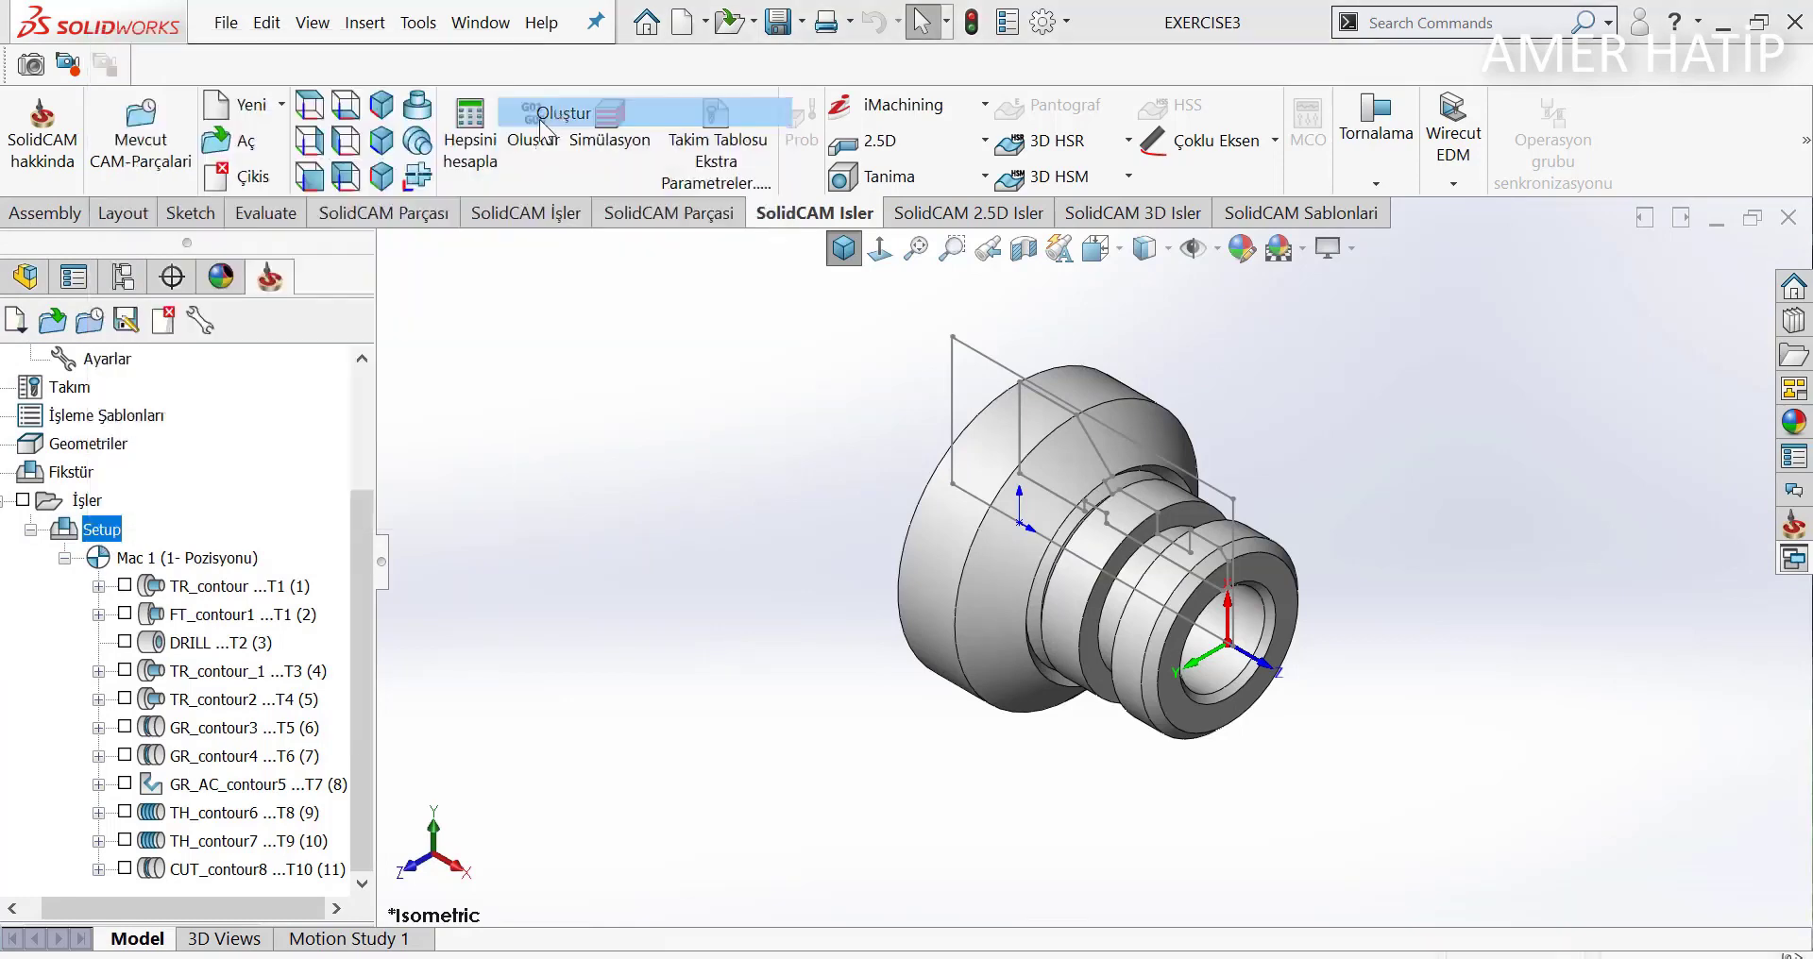
Accept the G-code name Setup and view Setup.TAP maximized down to the final M02 line
click(845, 529)
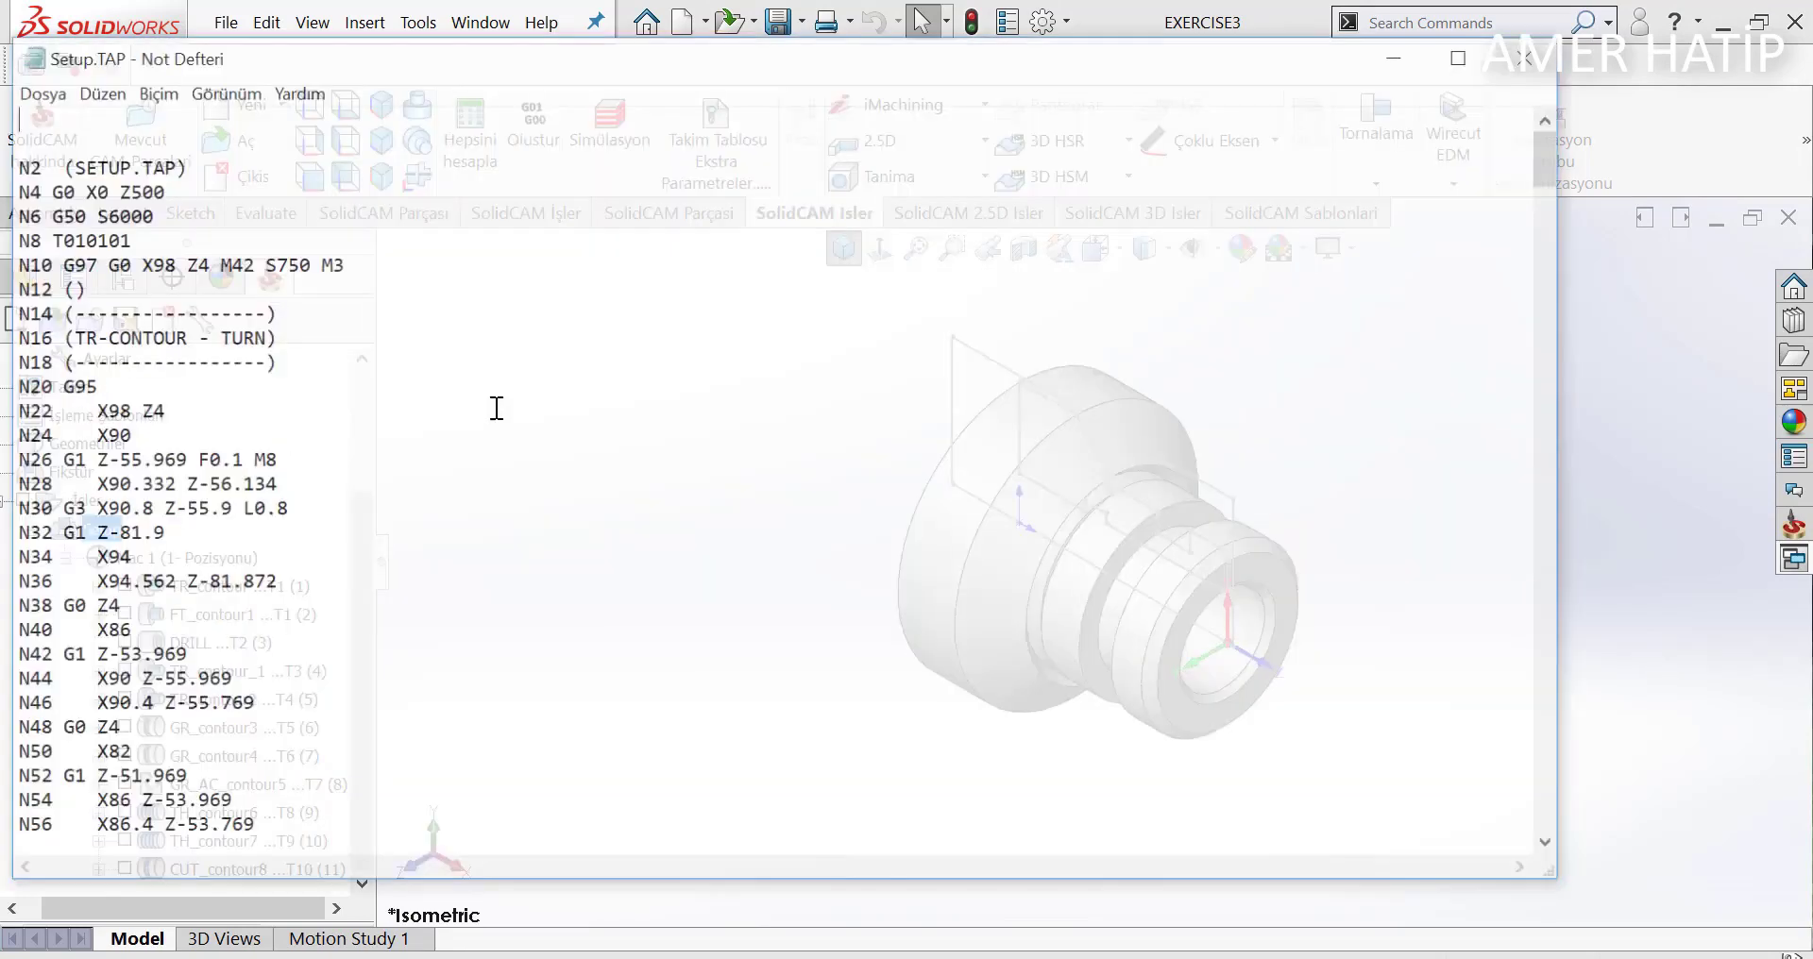
click(1465, 54)
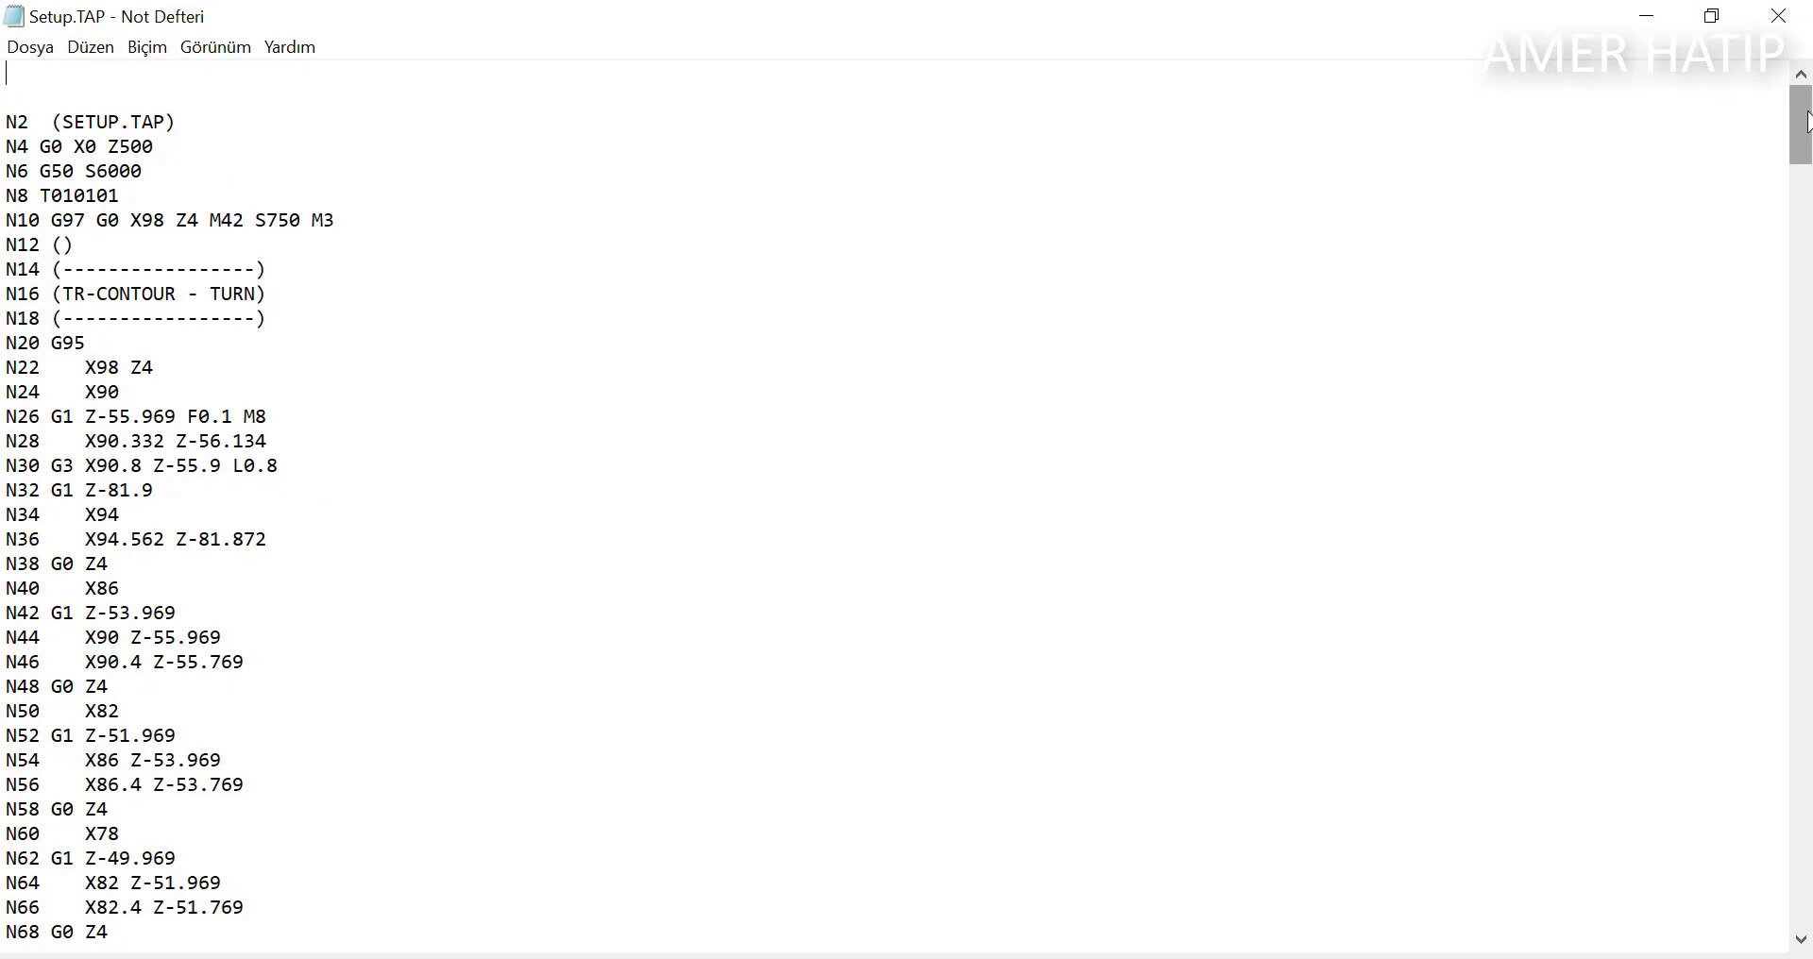
mouse_move(1806, 120)
mouse_down()
mouse_move(1799, 395)
mouse_move(1716, 922)
mouse_up()
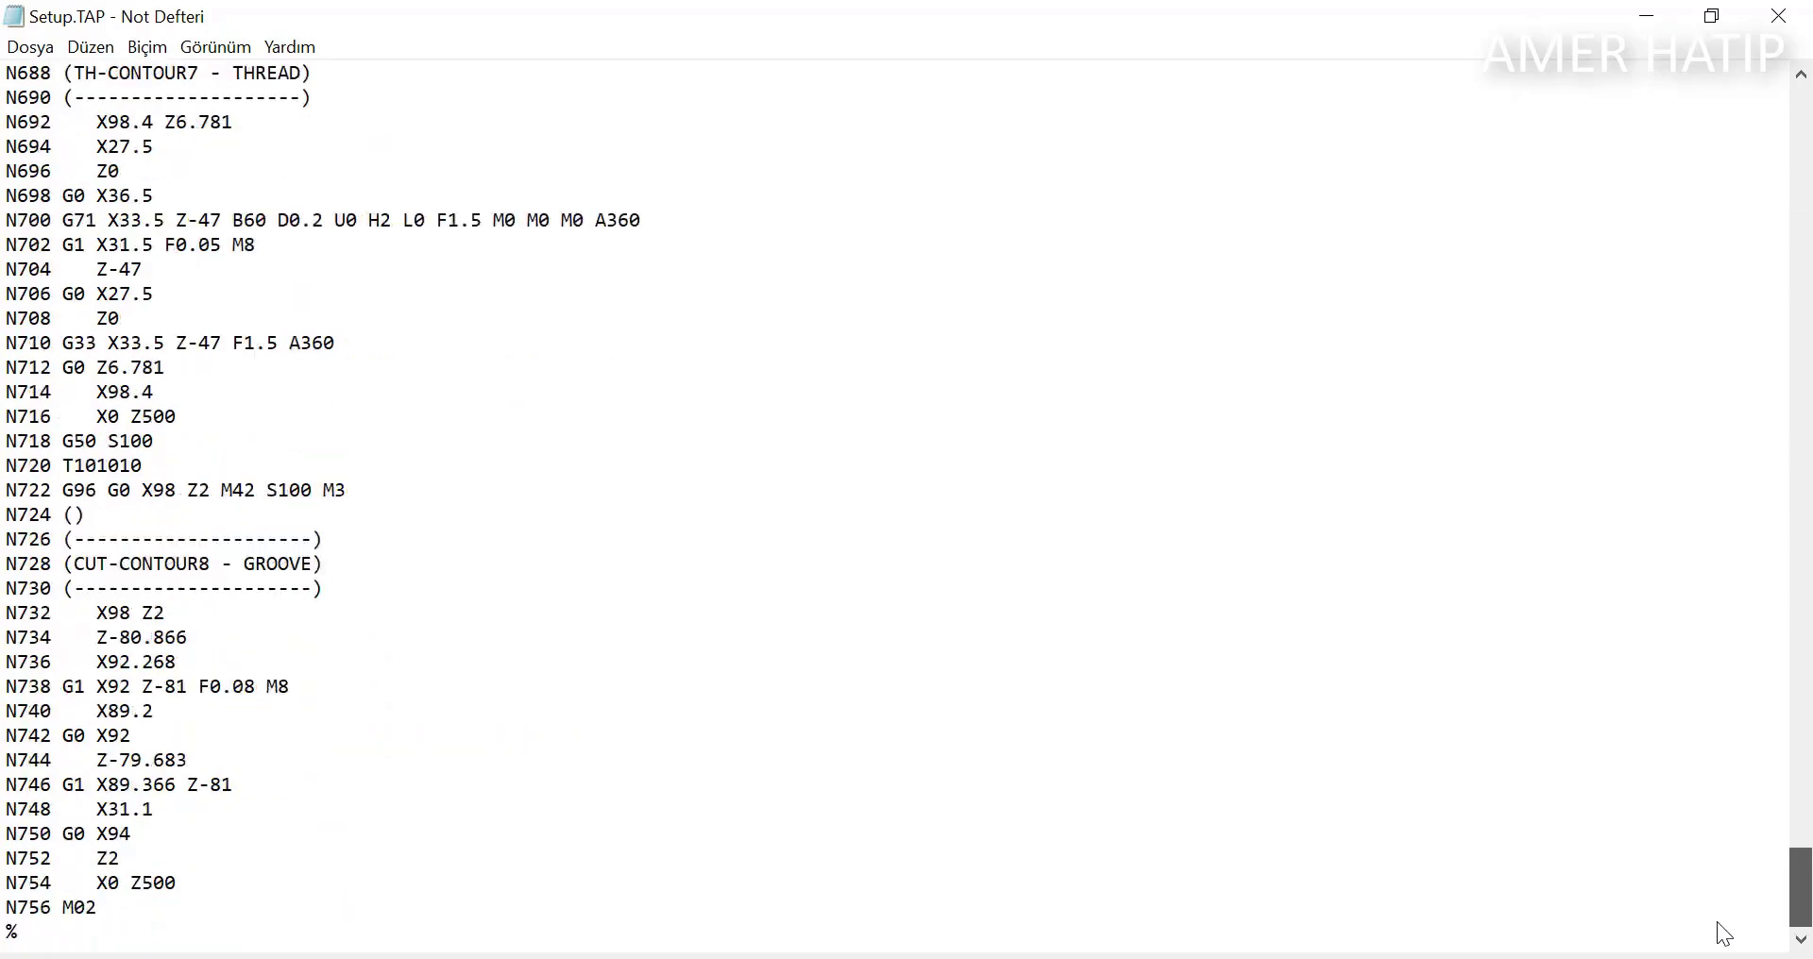
Select and copy the entire G-code program, then clear the selection
key(ctrl+a)
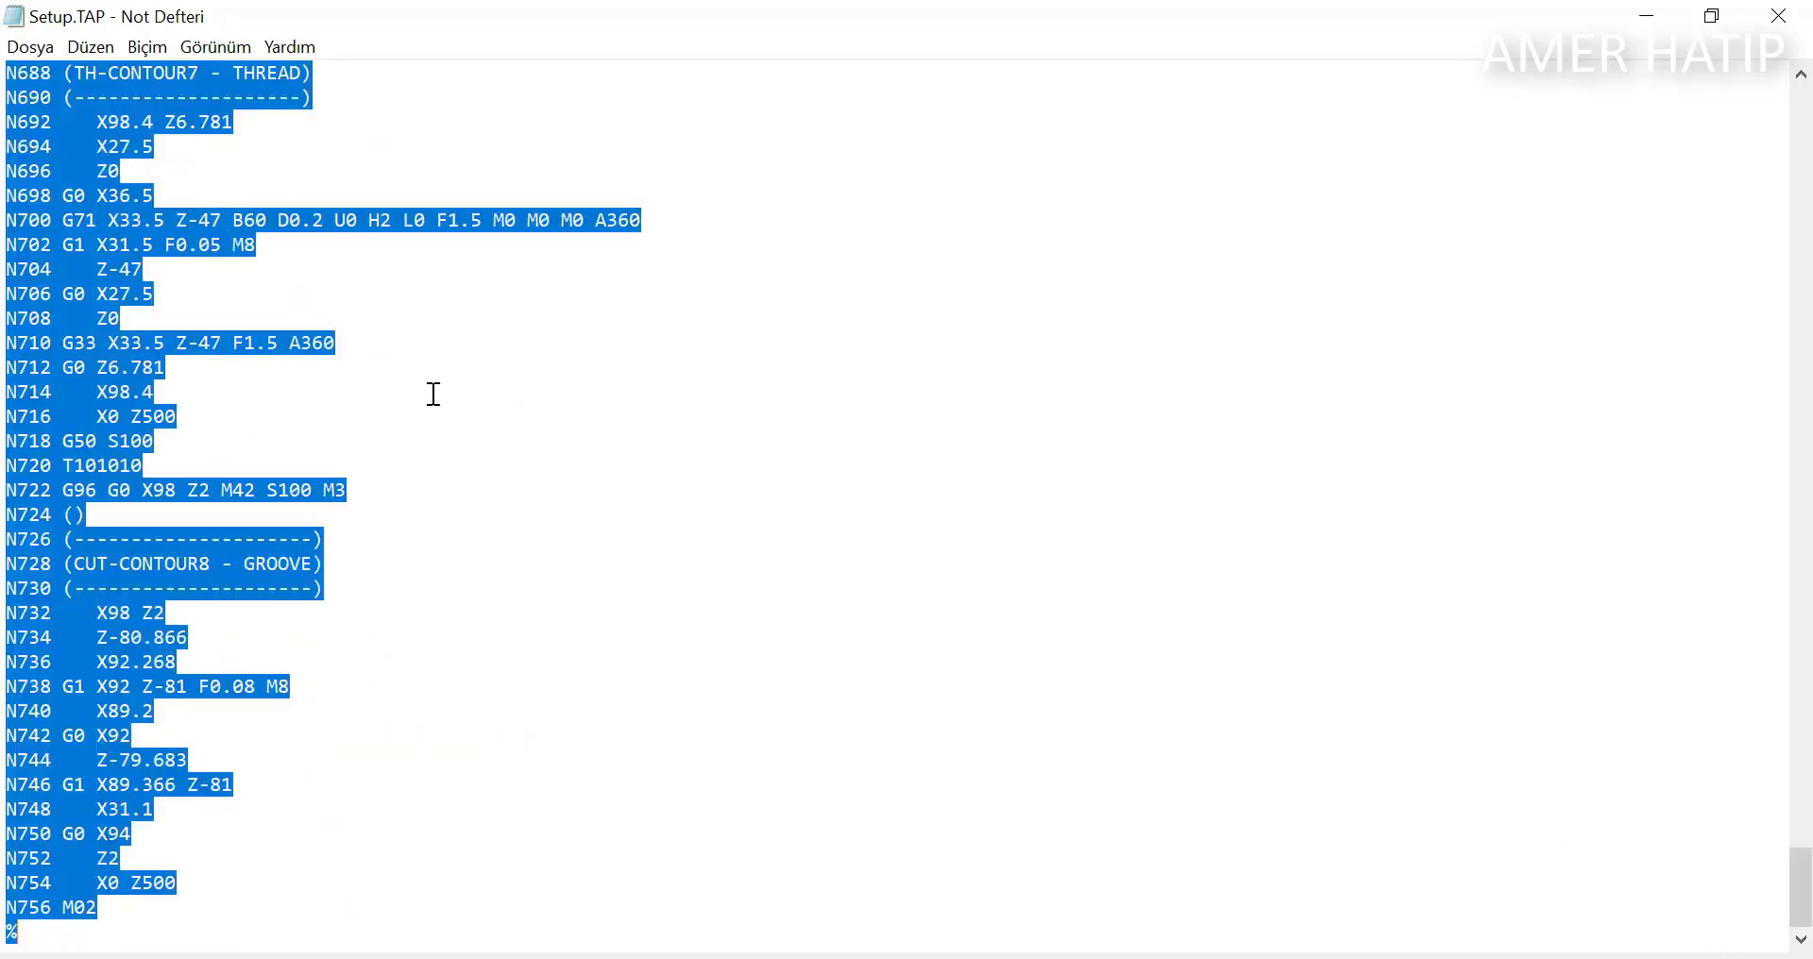
right_click(77, 338)
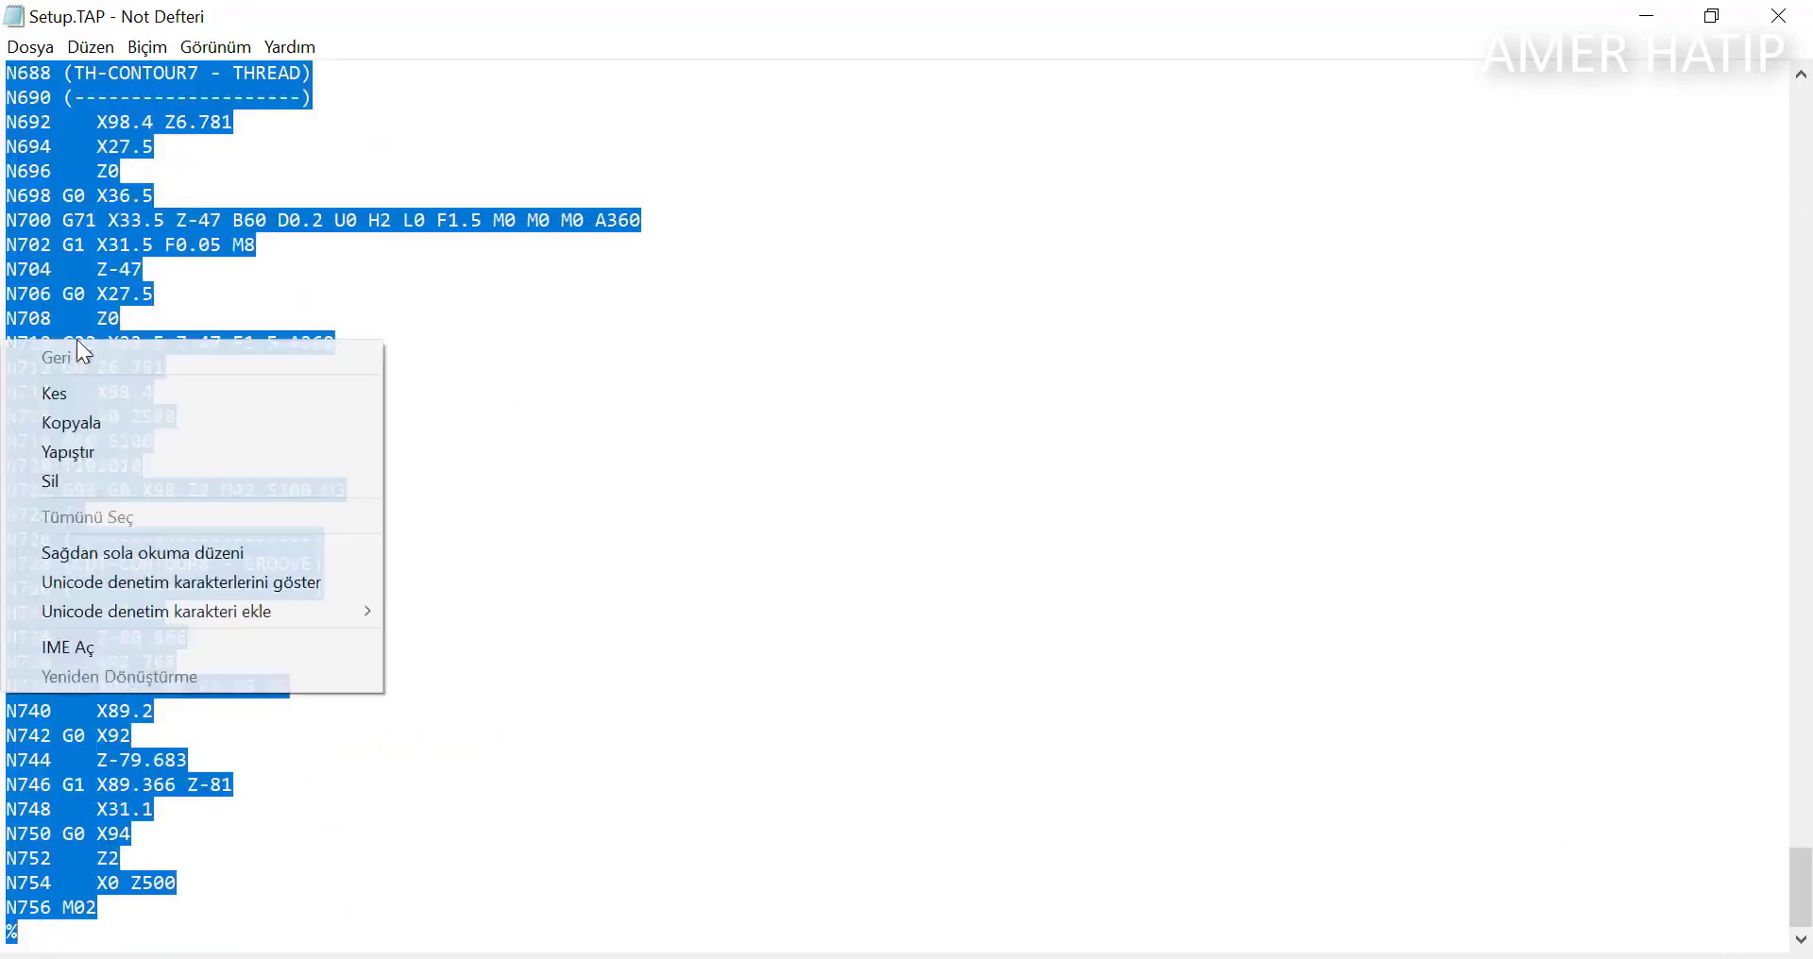
click(100, 422)
click(633, 400)
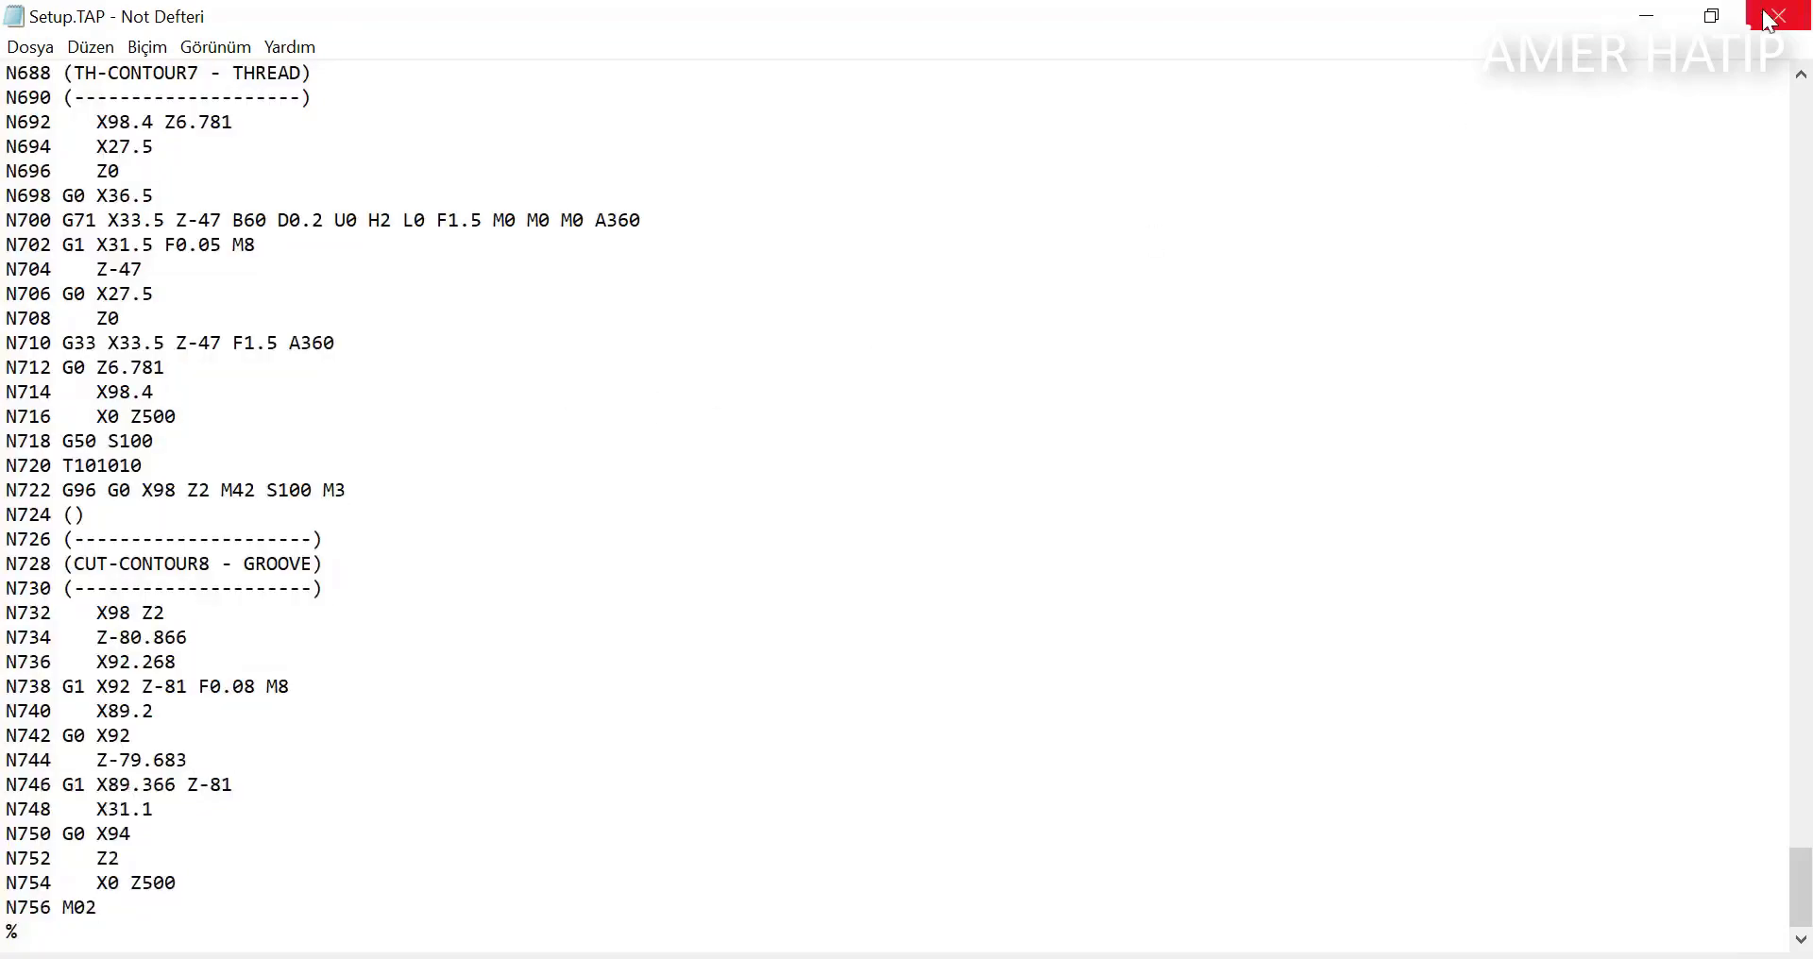